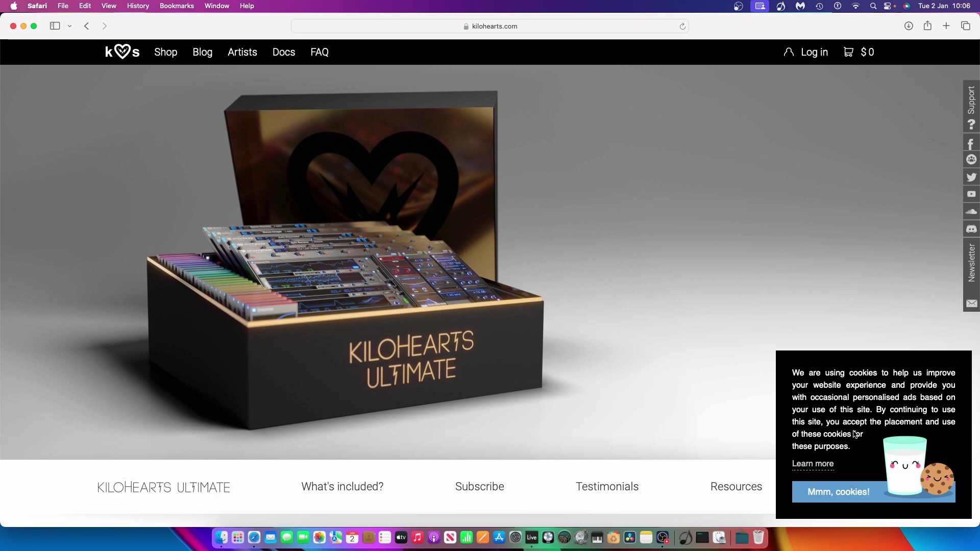
- Open the Download And Installation page in the Kilohearts website's documentation
{"action": "scroll", "coordinate": [846, 493], "scroll_direction": "down", "scroll_amount": 10}
{"action": "scroll", "coordinate": [845, 474], "scroll_direction": "up", "scroll_amount": 10}
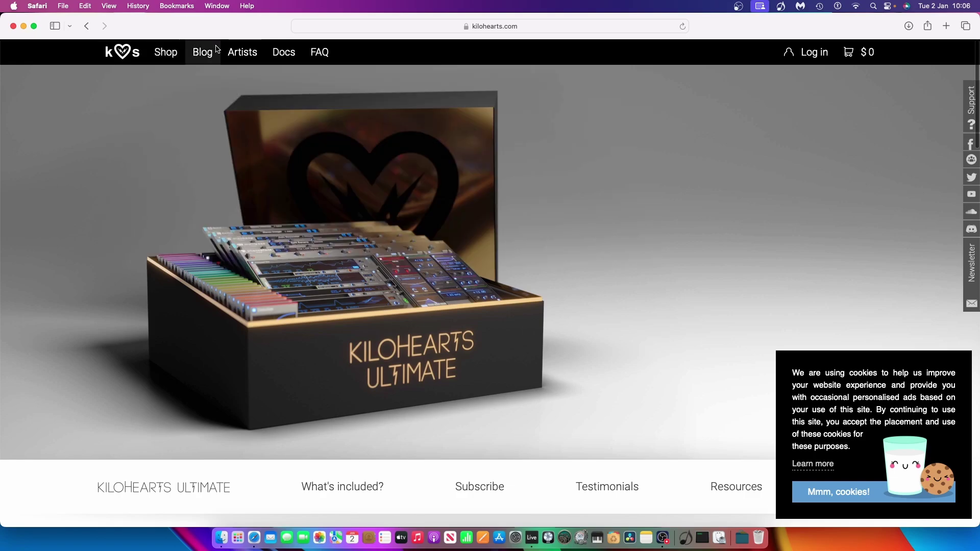
{"action": "left_click", "coordinate": [289, 52]}
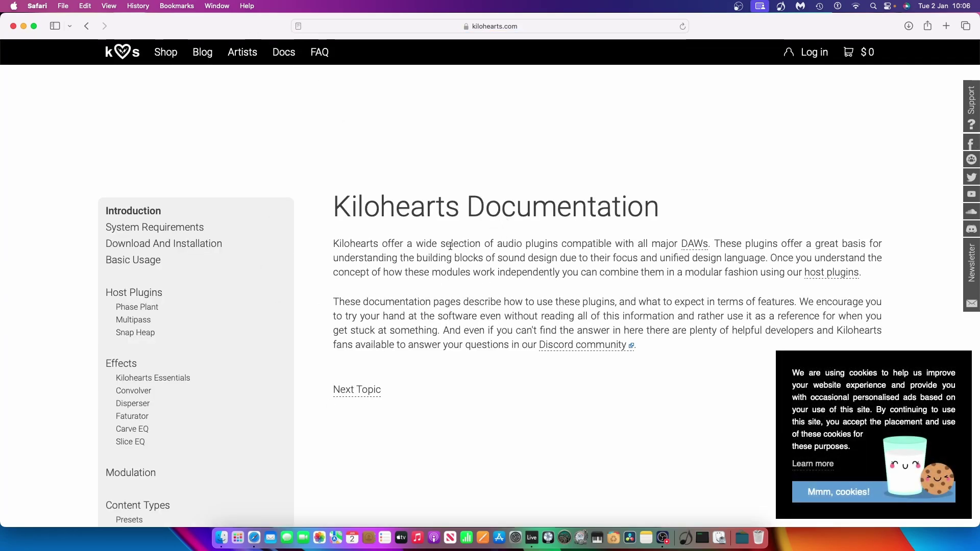
{"action": "scroll", "coordinate": [451, 246], "scroll_direction": "down", "scroll_amount": 6}
{"action": "scroll", "coordinate": [450, 247], "scroll_direction": "up", "scroll_amount": 6}
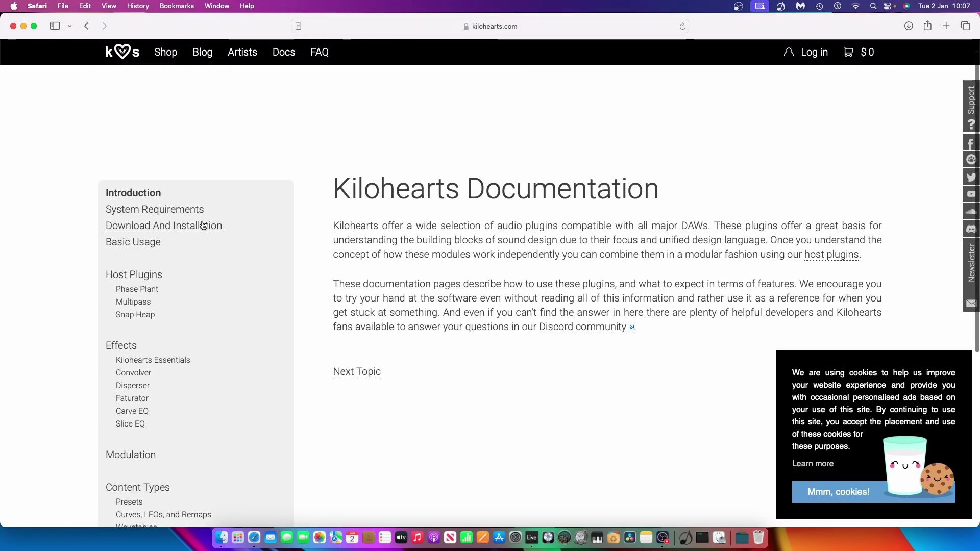
{"action": "left_click", "coordinate": [169, 227]}
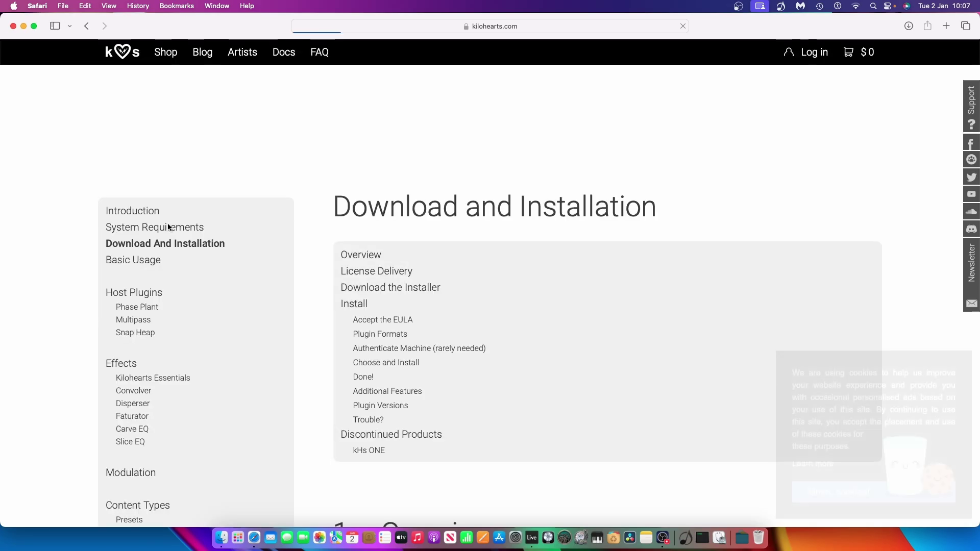
- Download the Mac installer for kHs ONE from the Discontinued Products section
{"action": "scroll", "coordinate": [485, 320], "scroll_direction": "down", "scroll_amount": 20}
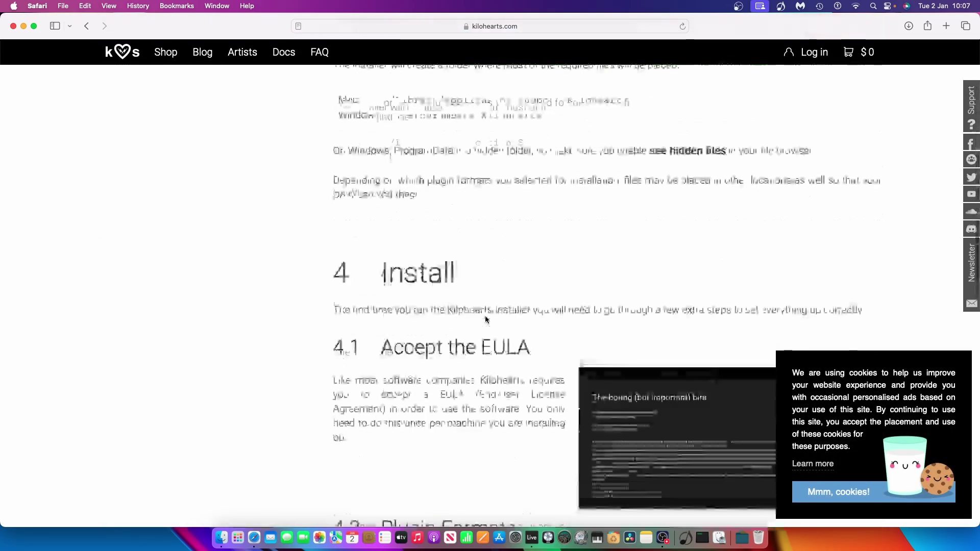
{"action": "scroll", "coordinate": [485, 320], "scroll_direction": "down", "scroll_amount": 15}
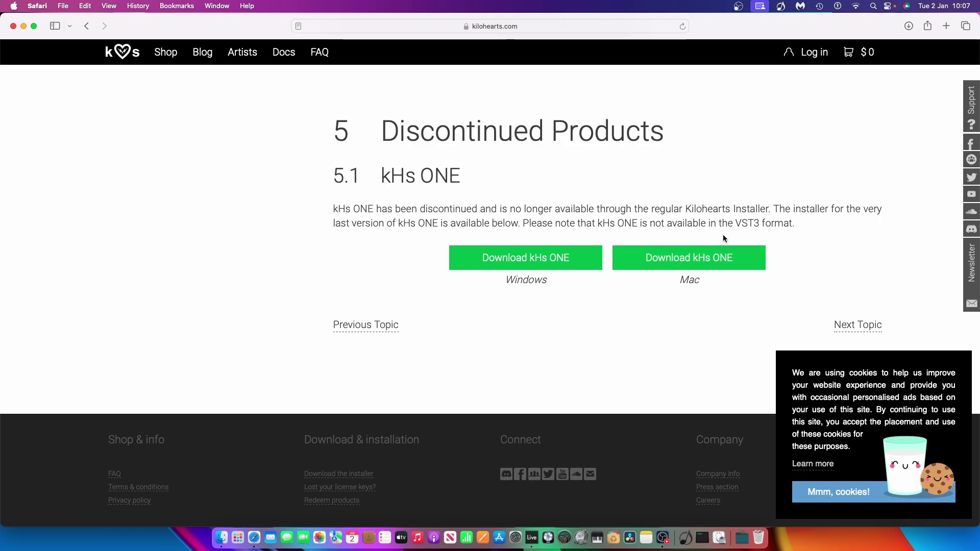
{"action": "left_click", "coordinate": [711, 259]}
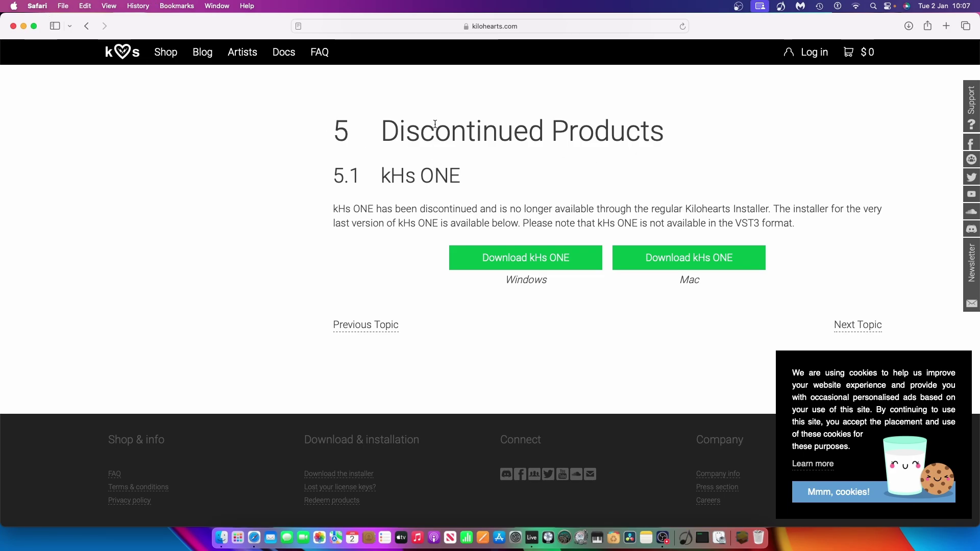
{"action": "scroll", "coordinate": [436, 112], "scroll_direction": "up", "scroll_amount": 20}
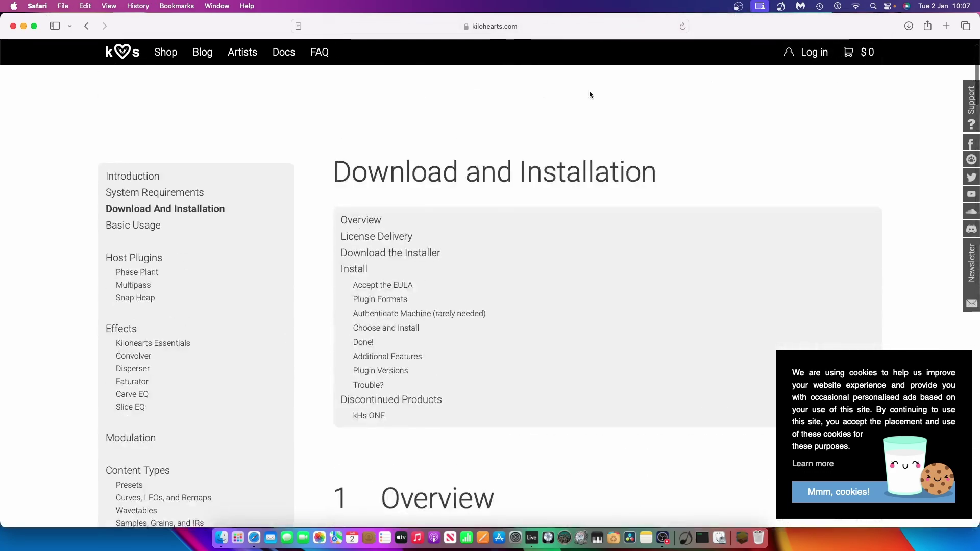
{"action": "scroll", "coordinate": [219, 150], "scroll_direction": "up", "scroll_amount": 3}
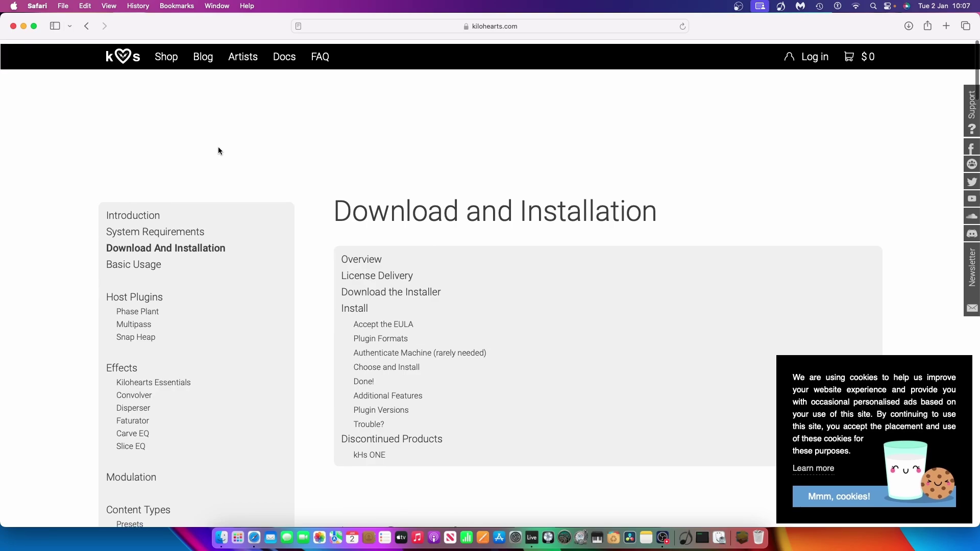
{"action": "mouse_move", "coordinate": [162, 53]}
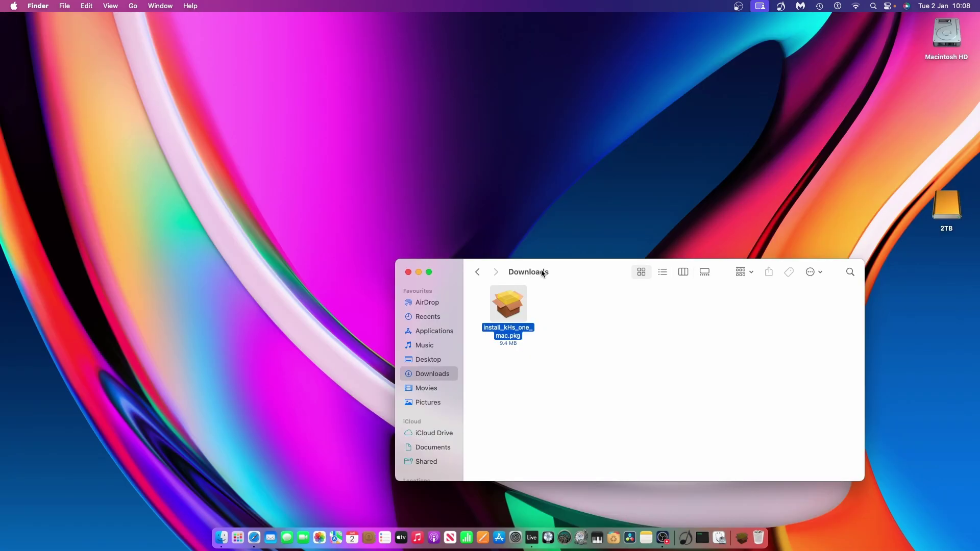
- Open the install_kHs_one_mac.pkg installer package from the Downloads folder in Finder
{"action": "left_click_drag", "start_coordinate": [587, 266], "coordinate": [507, 145]}
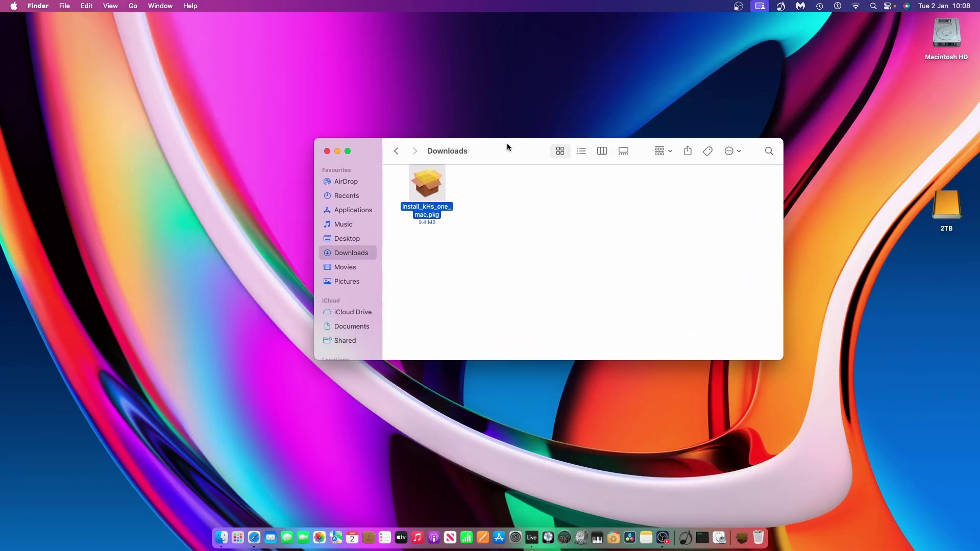
{"action": "right_click", "coordinate": [431, 189]}
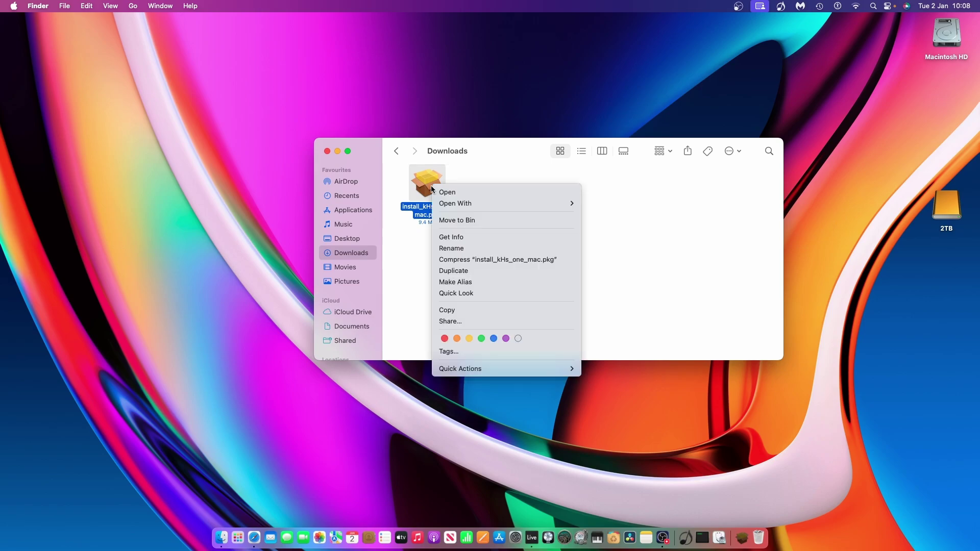
{"action": "left_click", "coordinate": [447, 197]}
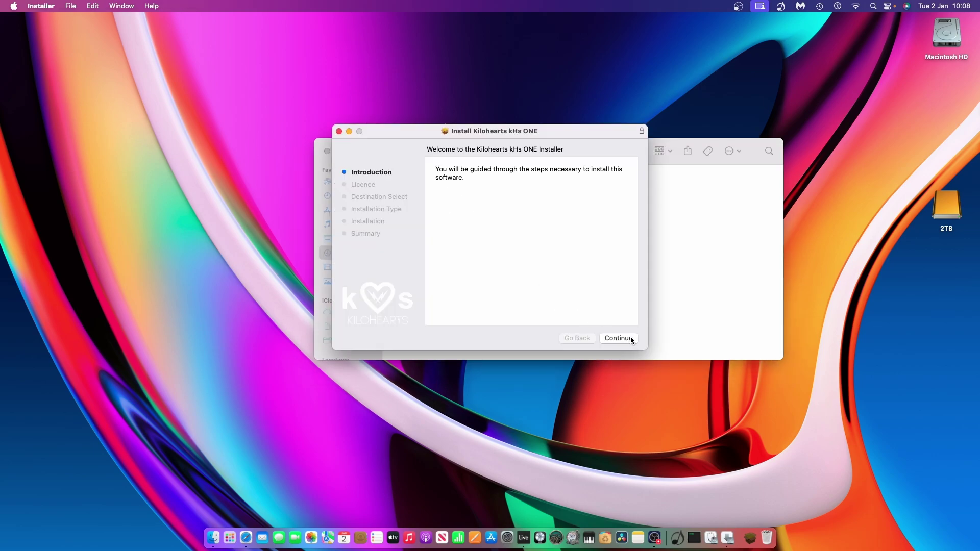
- Agree to the licence in the kHs ONE installer, then close the installer and the Downloads window
{"action": "left_click", "coordinate": [618, 339]}
{"action": "left_click", "coordinate": [618, 339]}
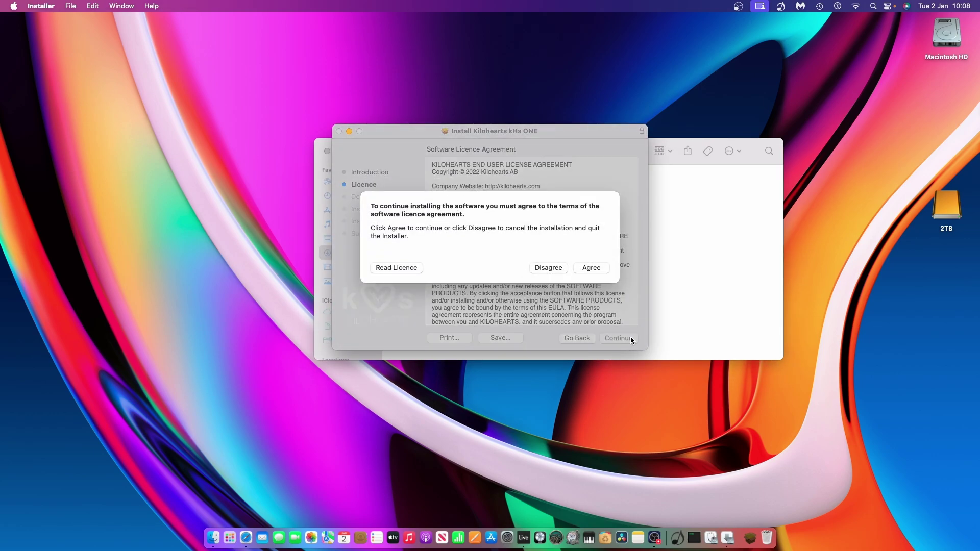
{"action": "left_click", "coordinate": [601, 266]}
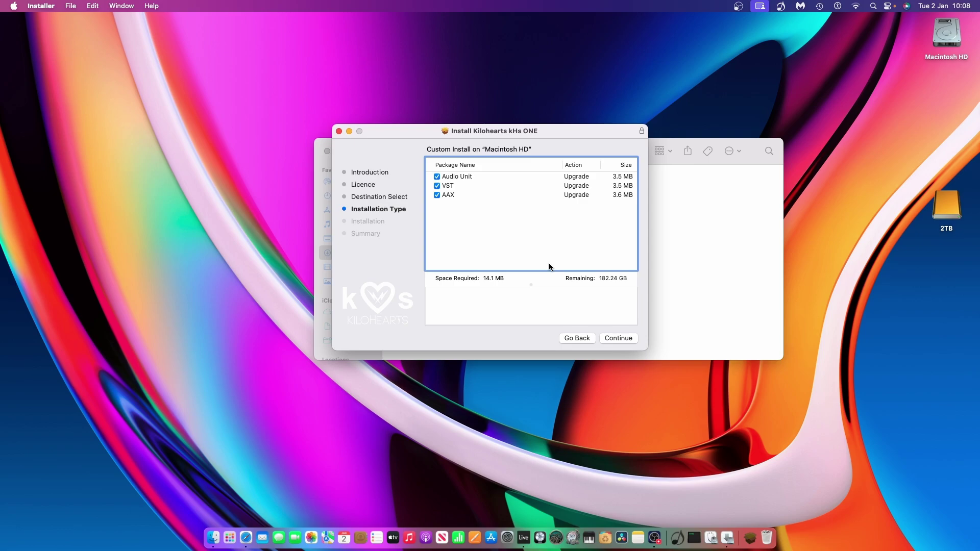
{"action": "left_click", "coordinate": [338, 132]}
{"action": "left_click", "coordinate": [328, 152]}
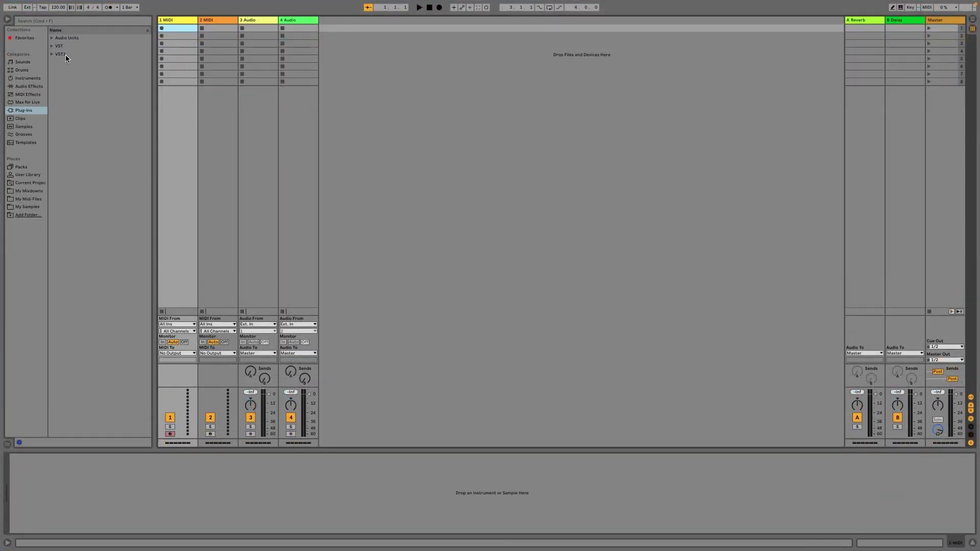
- Switch to Ableton Live and load the Kilohearts kHs ONE Audio Unit onto the first MIDI track
{"action": "left_click", "coordinate": [52, 39]}
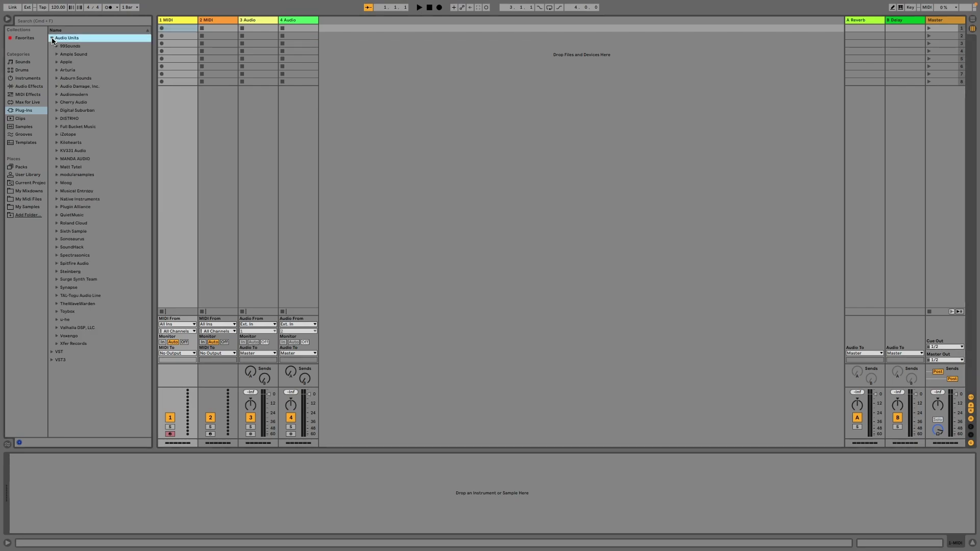
{"action": "left_click", "coordinate": [55, 143]}
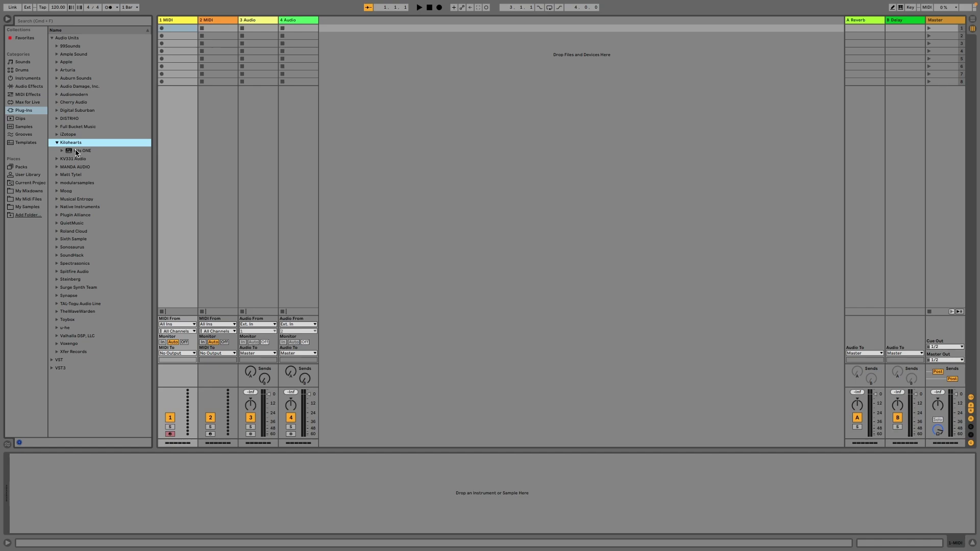
{"action": "left_click", "coordinate": [75, 151]}
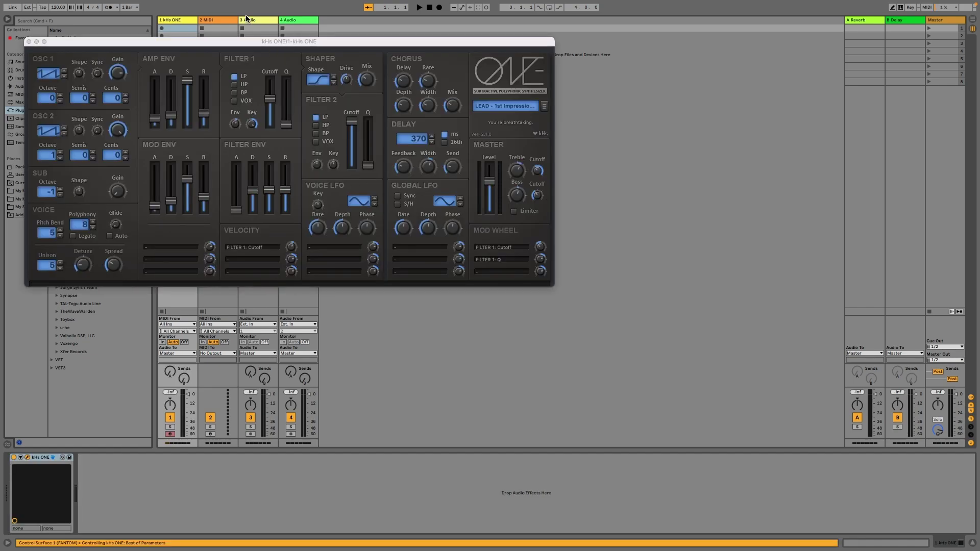
{"action": "left_click_drag", "start_coordinate": [258, 42], "coordinate": [460, 110]}
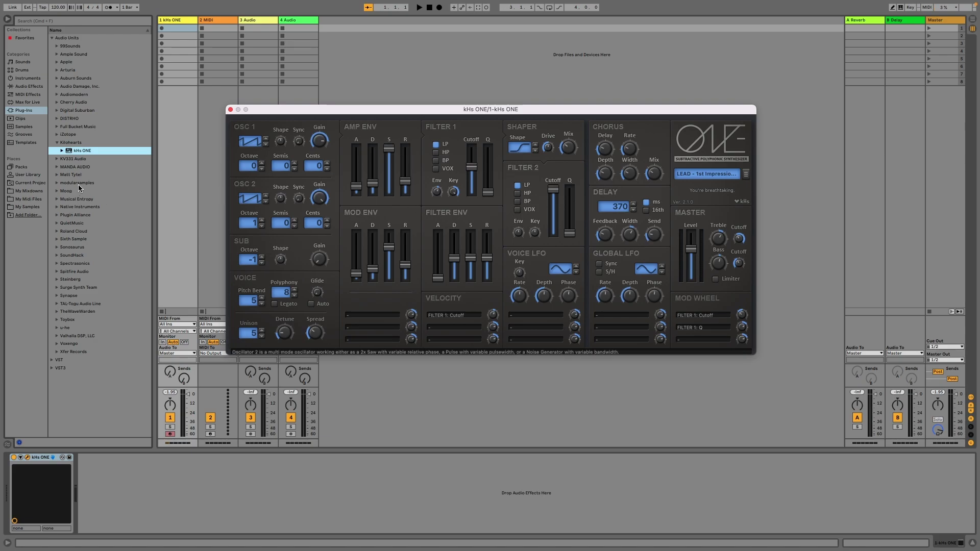
- Load the ARP Hollow Pluck preset into kHs ONE and close the plug-in window
{"action": "left_click", "coordinate": [61, 151]}
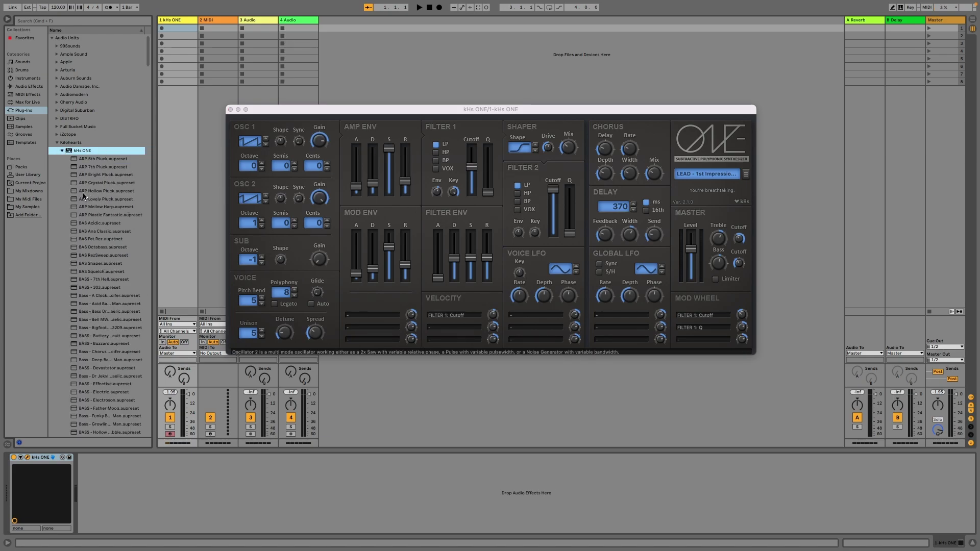
{"action": "double_click", "coordinate": [100, 192]}
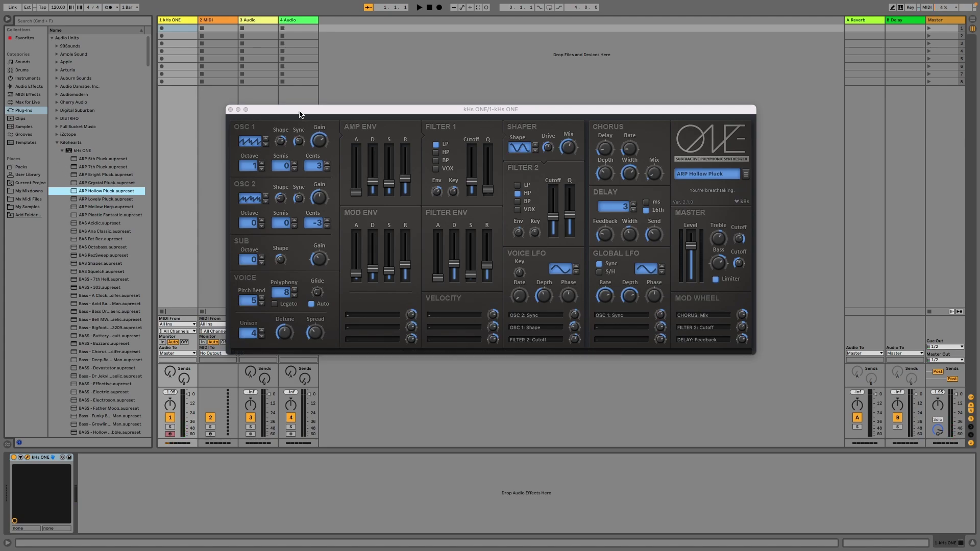
{"action": "left_click", "coordinate": [230, 109]}
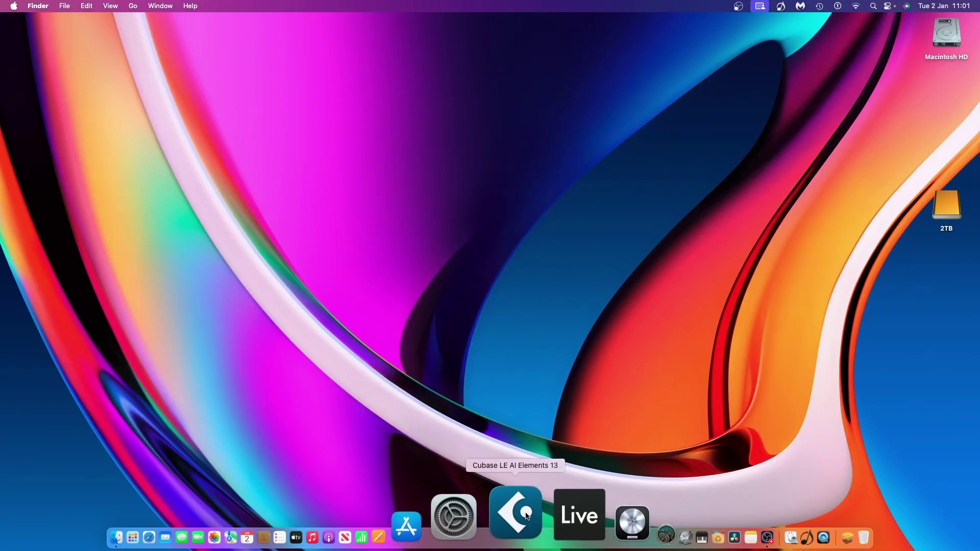
- Switch to Cubase LE AI Elements 13 and create an empty project in the default location
{"action": "left_click", "coordinate": [528, 515]}
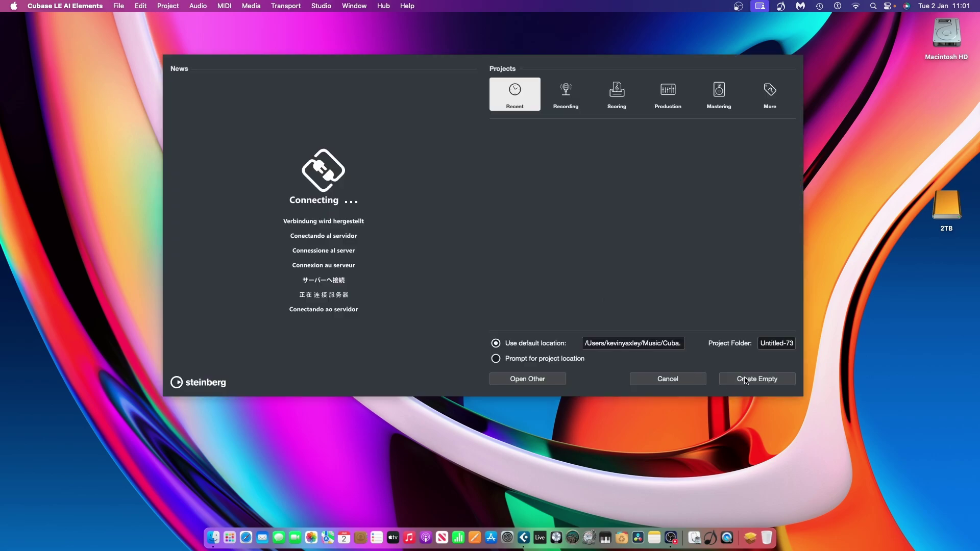
{"action": "left_click", "coordinate": [746, 380]}
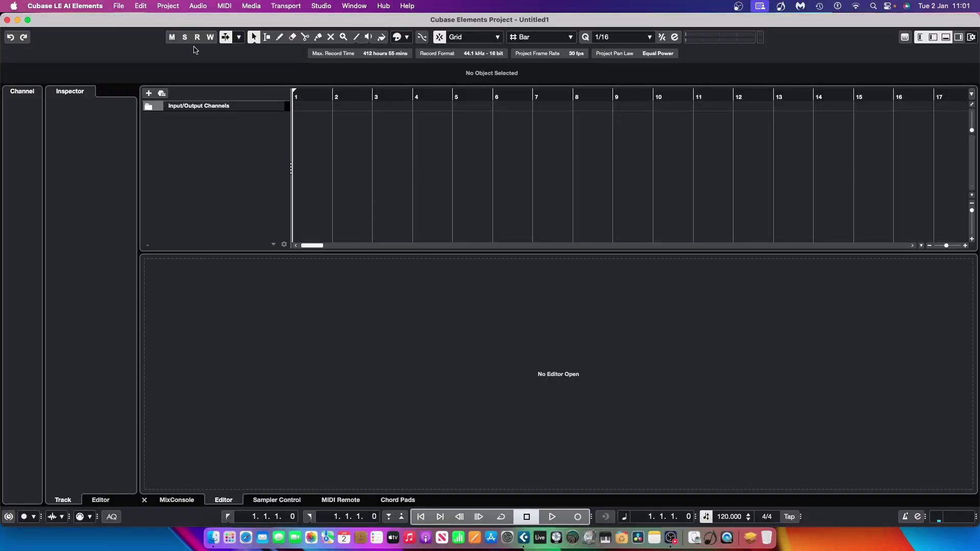
- Add one instrument track using the Kilohearts kHs ONE synth, with Stereo Out as its audio output
{"action": "left_click", "coordinate": [149, 93]}
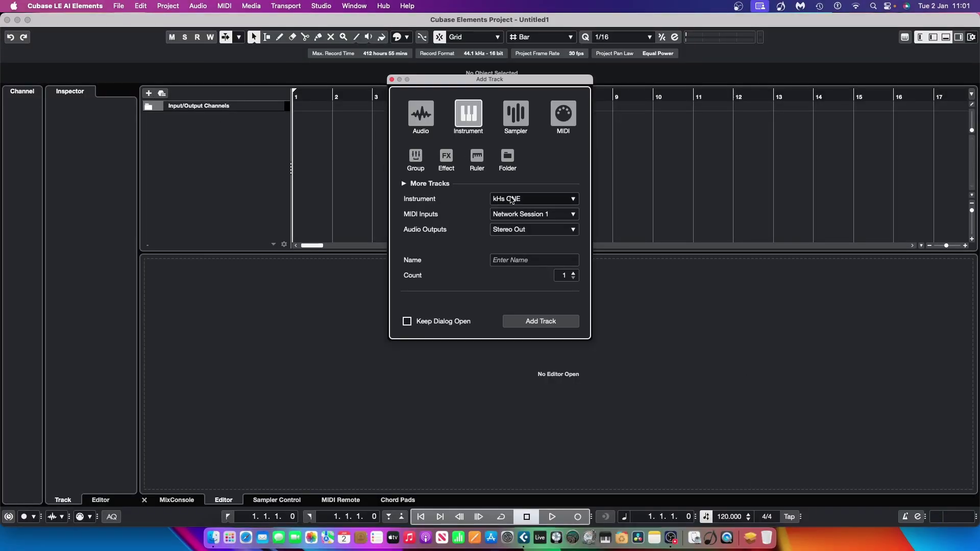
{"action": "left_click", "coordinate": [510, 199]}
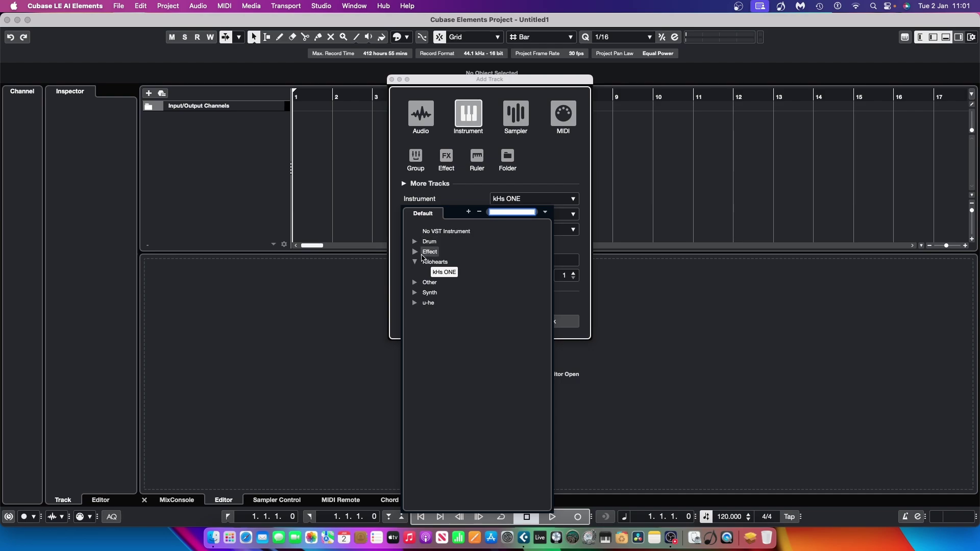
{"action": "left_click", "coordinate": [415, 262]}
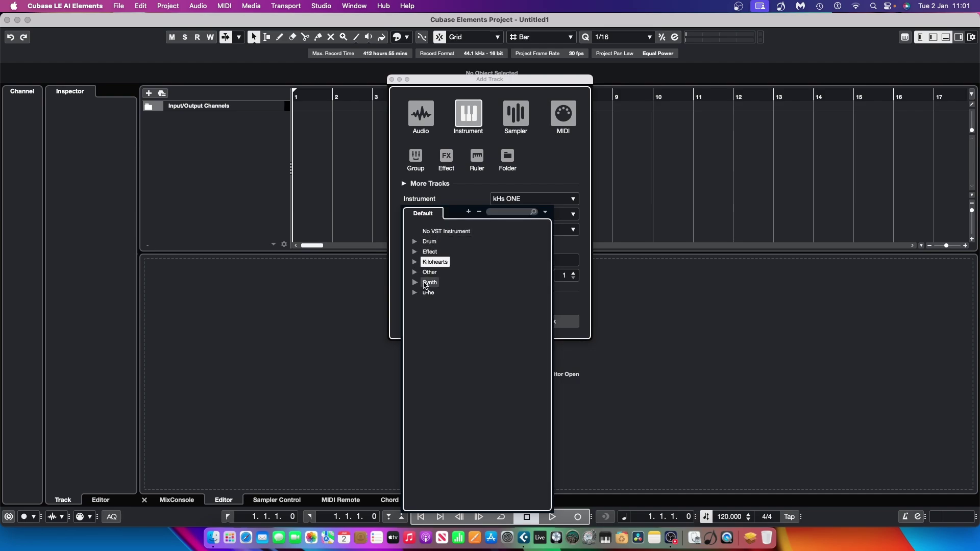
{"action": "left_click", "coordinate": [415, 263]}
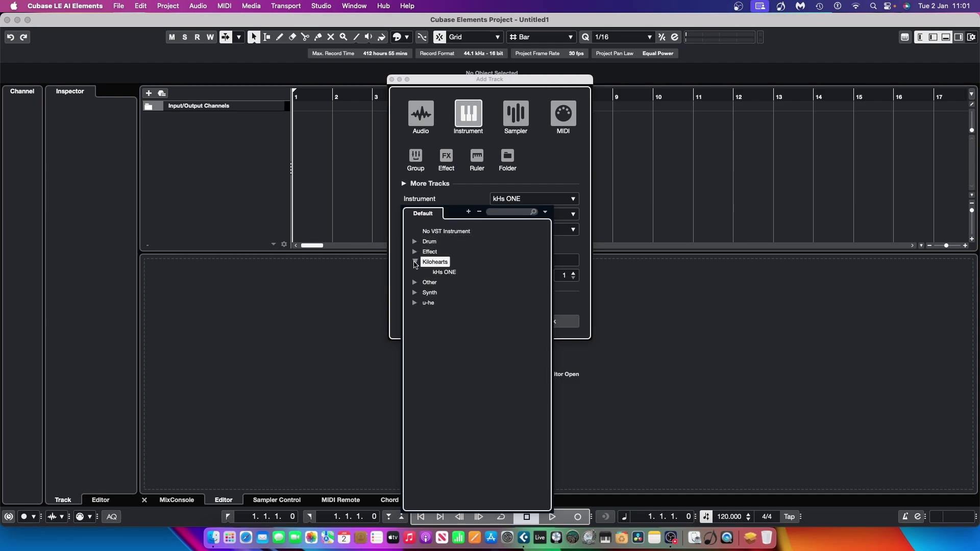
{"action": "left_click", "coordinate": [449, 273]}
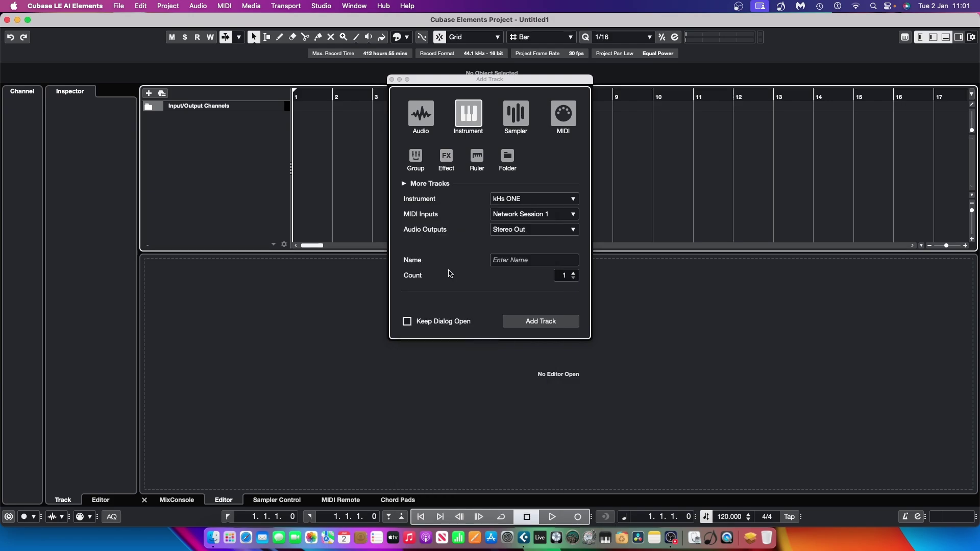
{"action": "left_click", "coordinate": [547, 322]}
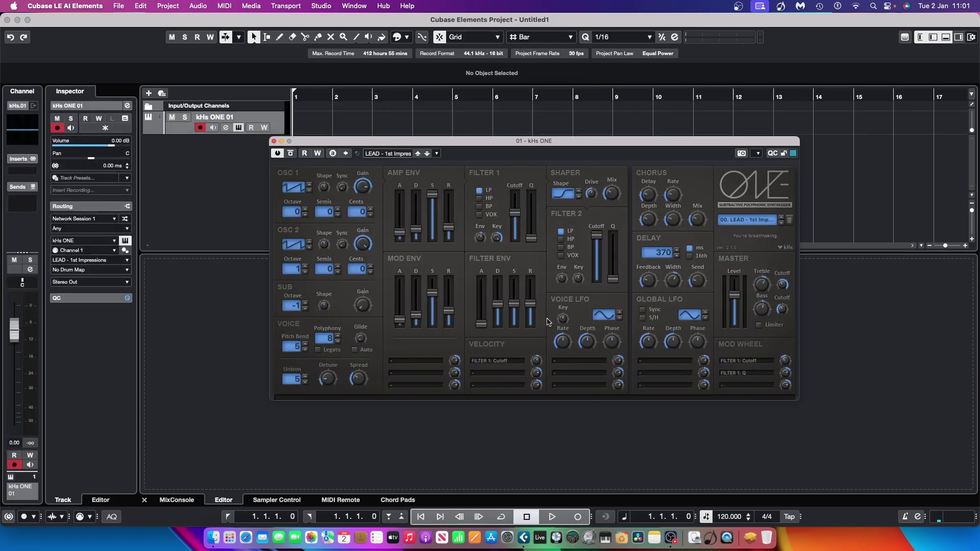
- Set the kHs ONE track's MIDI input to KOMPLETE KONTROL S61 MK2 Port 1
{"action": "left_click", "coordinate": [70, 219]}
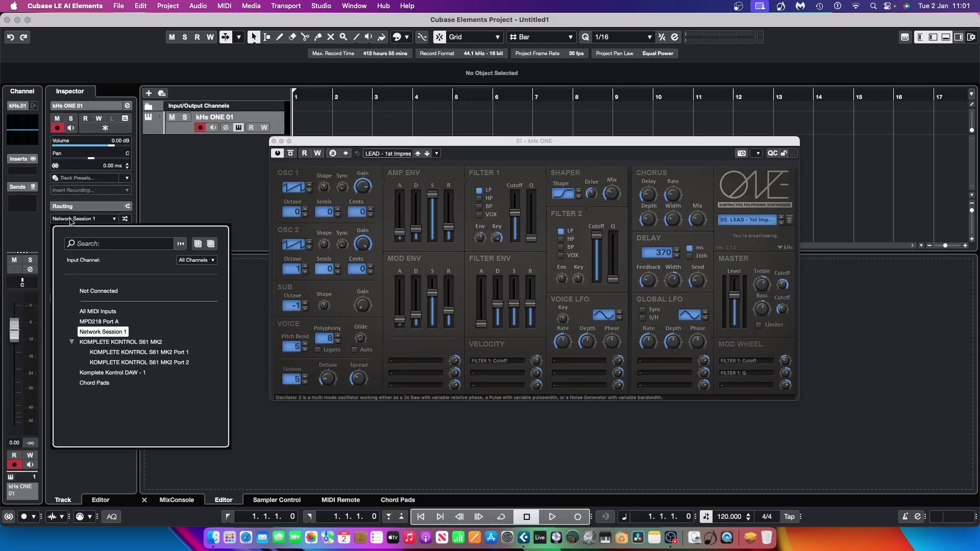
{"action": "left_click", "coordinate": [136, 353]}
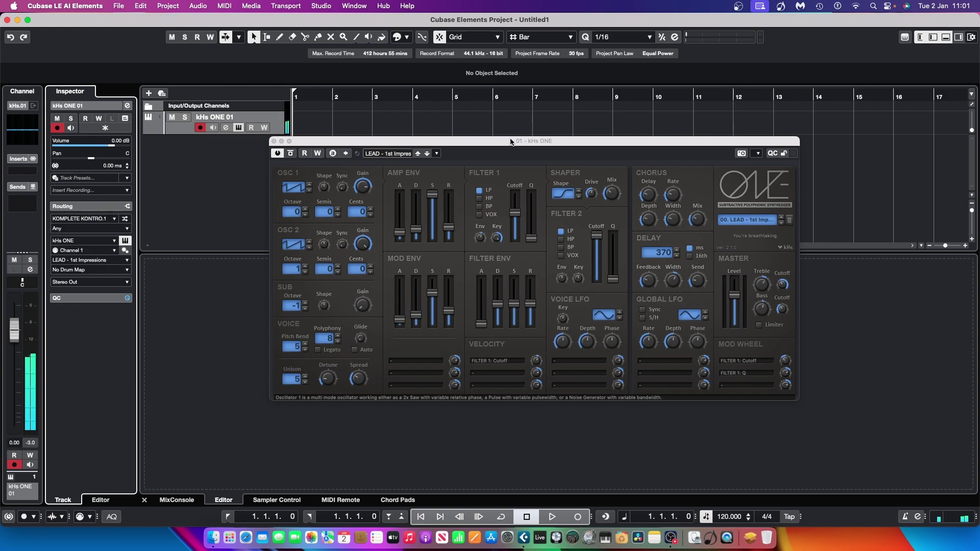
- Load the POLY - Dream Arp preset in kHs ONE, followed by the LEAD - Freddie's Moog preset
{"action": "mouse_move", "coordinate": [512, 141]}
{"action": "left_mouse_down"}
{"action": "mouse_move", "coordinate": [556, 127]}
{"action": "mouse_move", "coordinate": [510, 129]}
{"action": "left_mouse_up"}
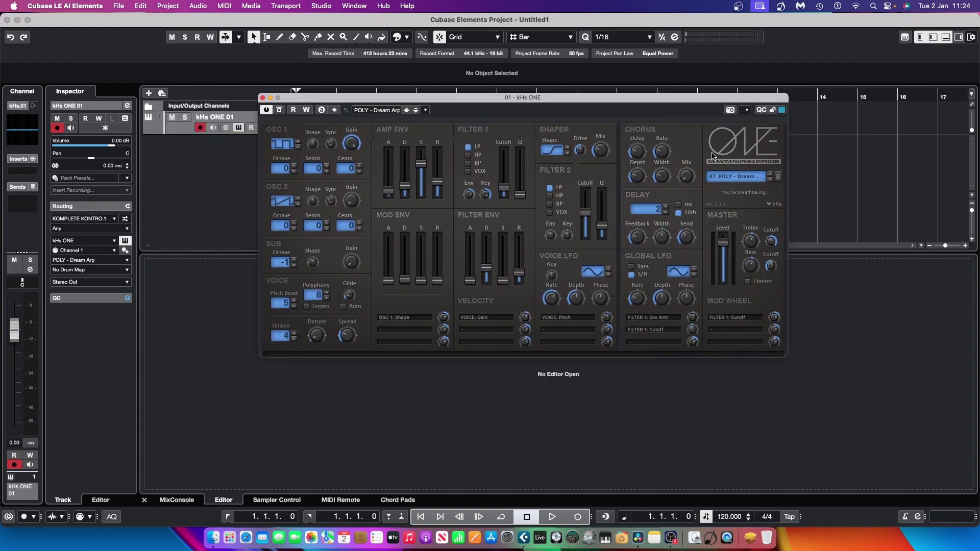
{"action": "left_click", "coordinate": [740, 173]}
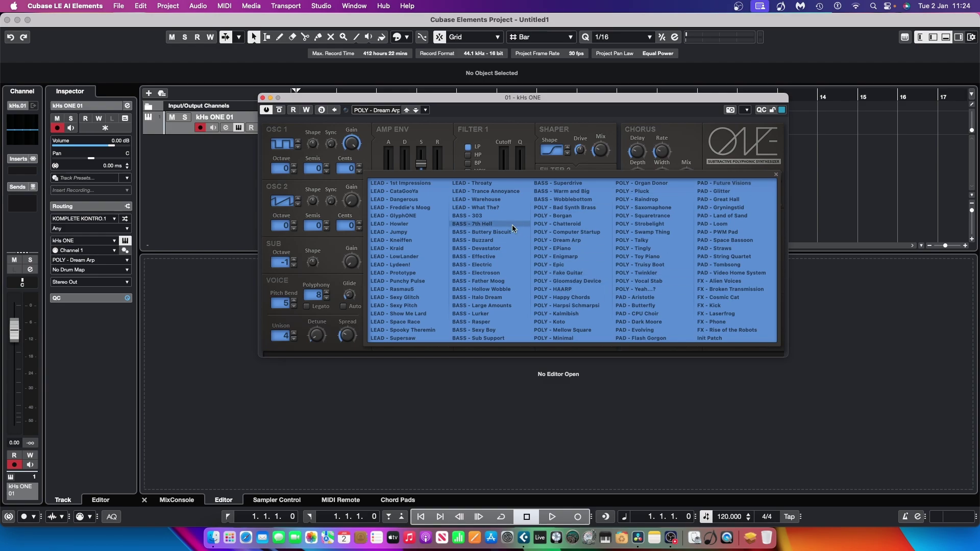
{"action": "left_click", "coordinate": [570, 241]}
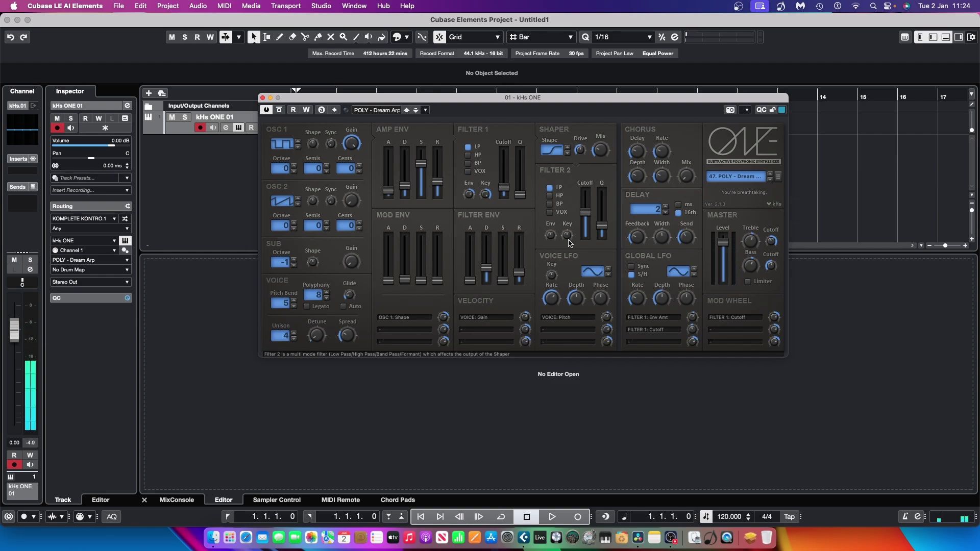
{"action": "left_click", "coordinate": [746, 179]}
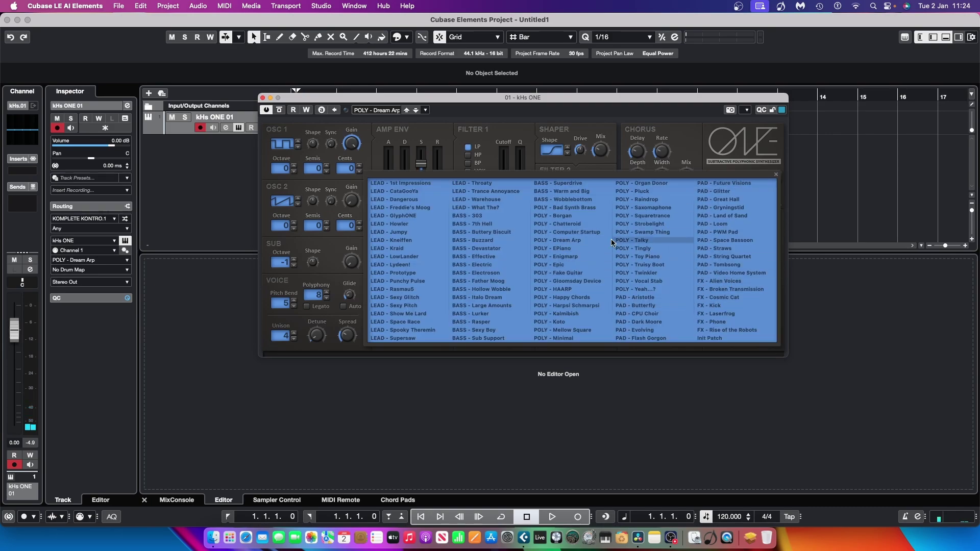
{"action": "left_click", "coordinate": [404, 208]}
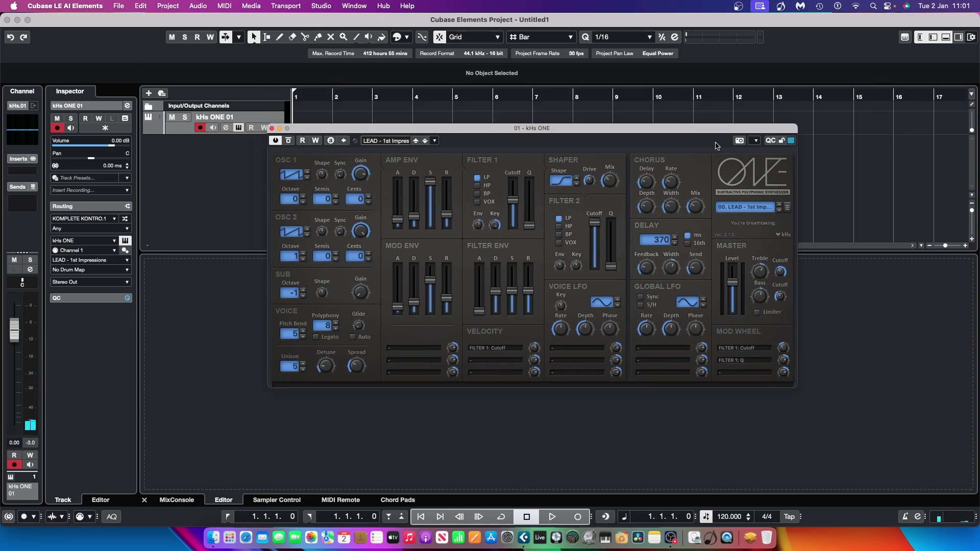
- Initialise the kHs ONE preset bank to start from an empty patch
{"action": "left_click", "coordinate": [784, 206]}
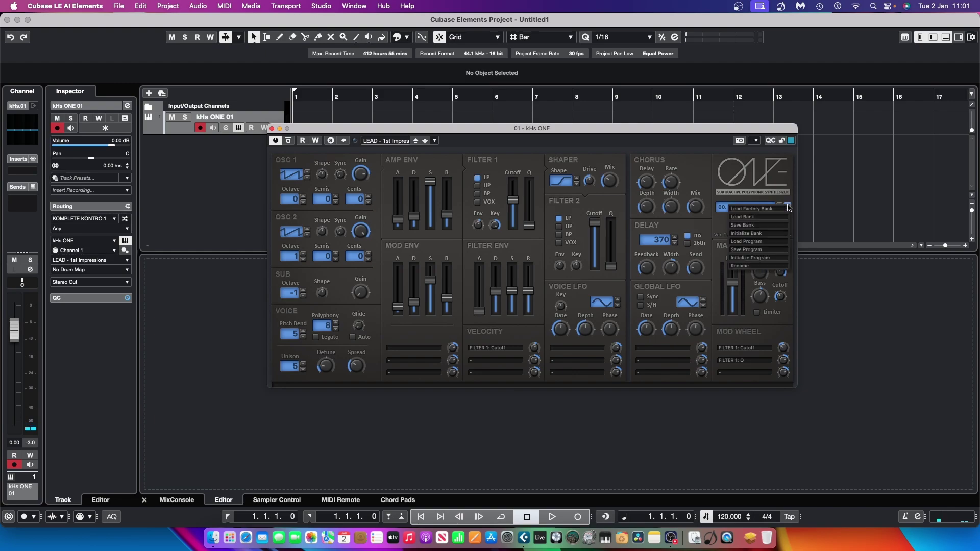
{"action": "left_click", "coordinate": [755, 234]}
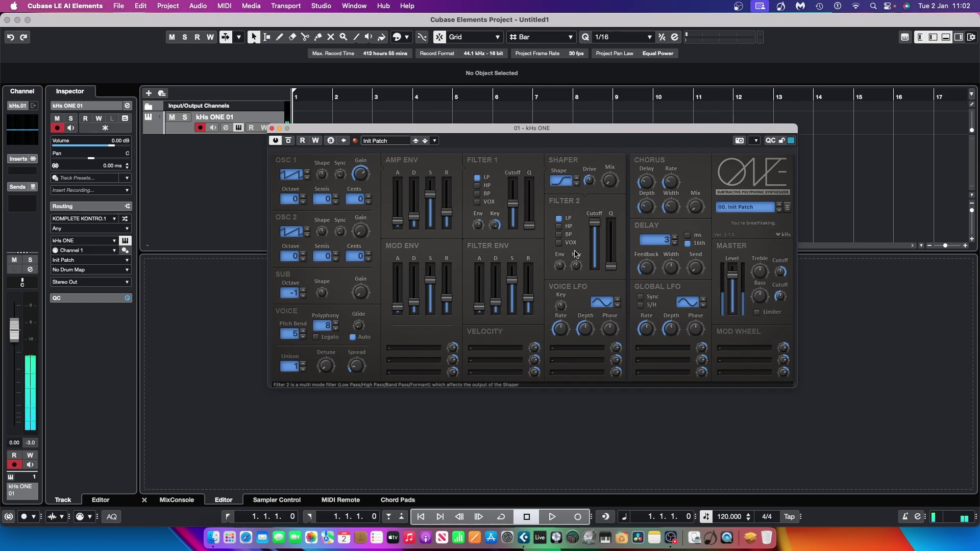
- Cycle through oscillator 1's waveforms, returning to the double saw, and raise its Shape amount
{"action": "left_click", "coordinate": [306, 173]}
{"action": "left_click", "coordinate": [307, 174]}
{"action": "left_click", "coordinate": [291, 179]}
{"action": "left_click_drag", "start_coordinate": [322, 172], "coordinate": [369, 176]}
- Try a lower octave and a raised semitone offset on oscillator 1, and return both to 0
{"action": "left_click", "coordinate": [303, 203]}
{"action": "left_click", "coordinate": [304, 203]}
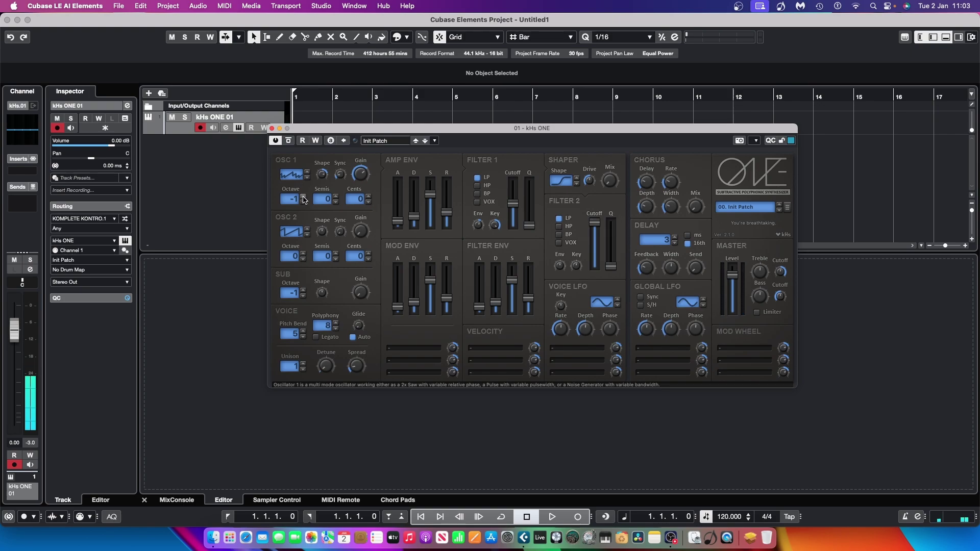
{"action": "left_click", "coordinate": [303, 196]}
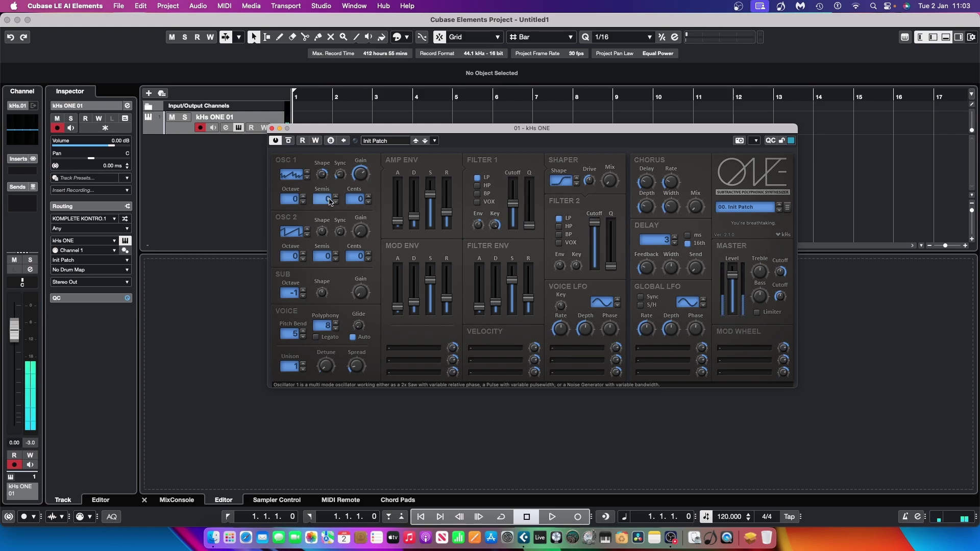
{"action": "scroll", "coordinate": [329, 201], "scroll_direction": "up", "scroll_amount": 1}
{"action": "left_click", "coordinate": [336, 197]}
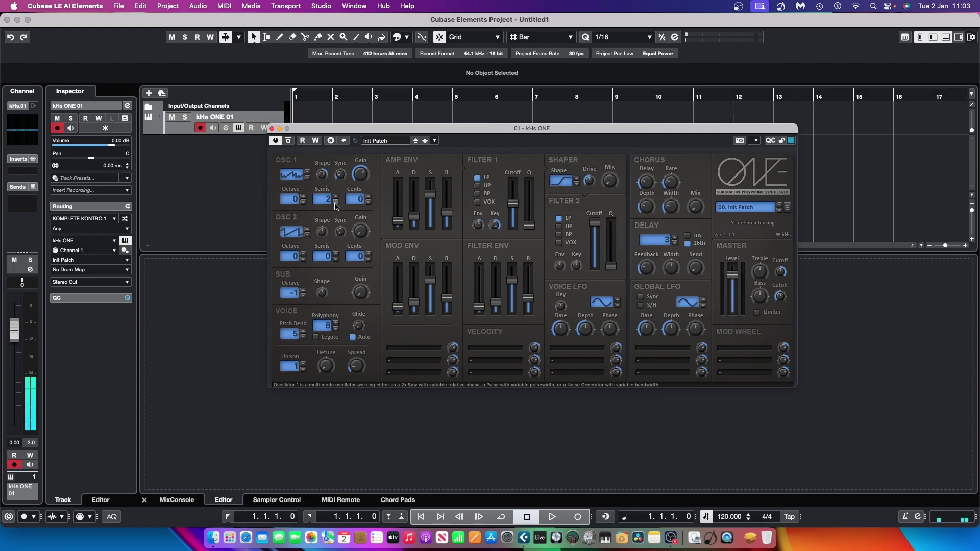
{"action": "left_click", "coordinate": [336, 203]}
{"action": "left_click", "coordinate": [336, 202]}
- Try fine-tuning oscillator 1 upward in cents and return its tuning offsets to 0
{"action": "left_click", "coordinate": [368, 196]}
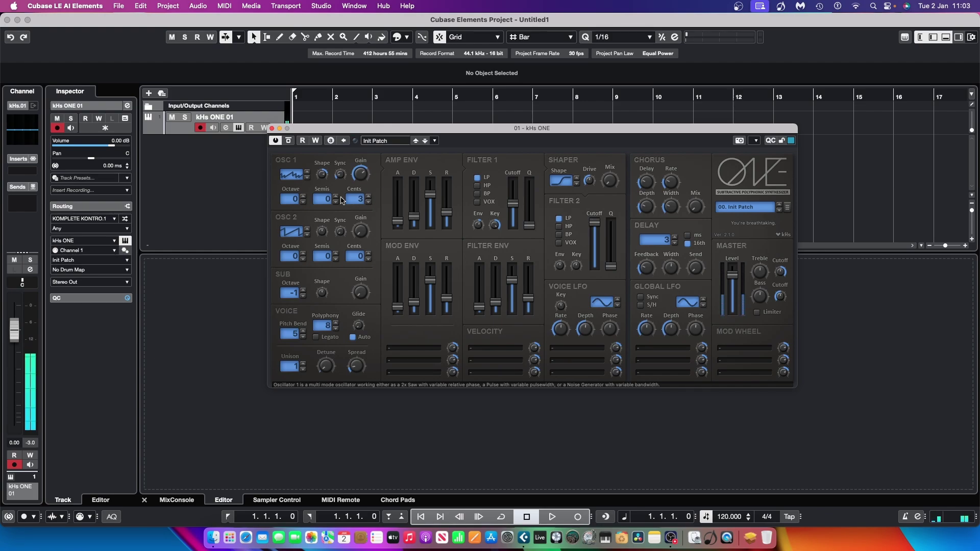
{"action": "left_click", "coordinate": [368, 197]}
{"action": "scroll", "coordinate": [335, 199], "scroll_direction": "up", "scroll_amount": 3}
{"action": "scroll", "coordinate": [336, 202], "scroll_direction": "up", "scroll_amount": 1}
{"action": "left_click", "coordinate": [335, 203]}
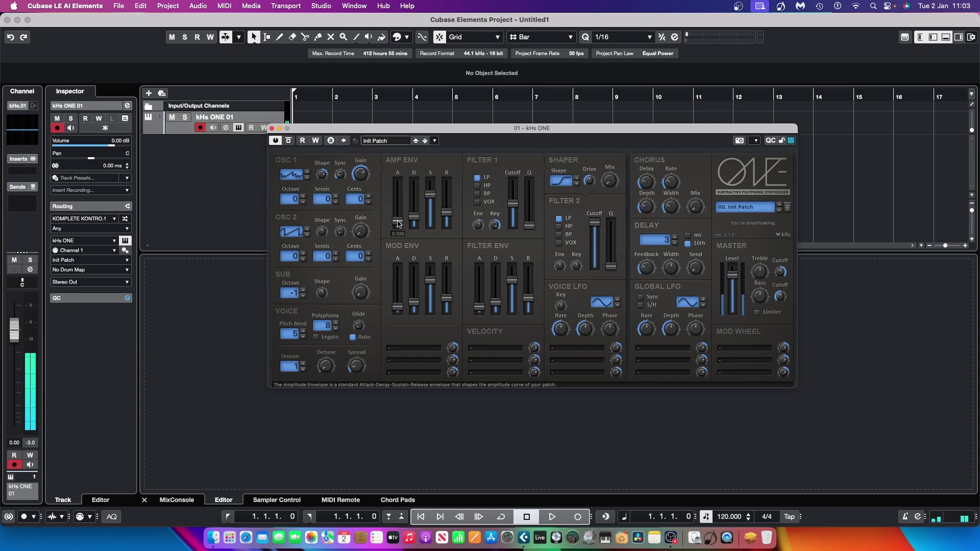
- Raise the amplitude envelope's attack, decay and release, lower its sustain, and reduce oscillator 1's Shape
{"action": "left_click_drag", "start_coordinate": [399, 224], "coordinate": [399, 191]}
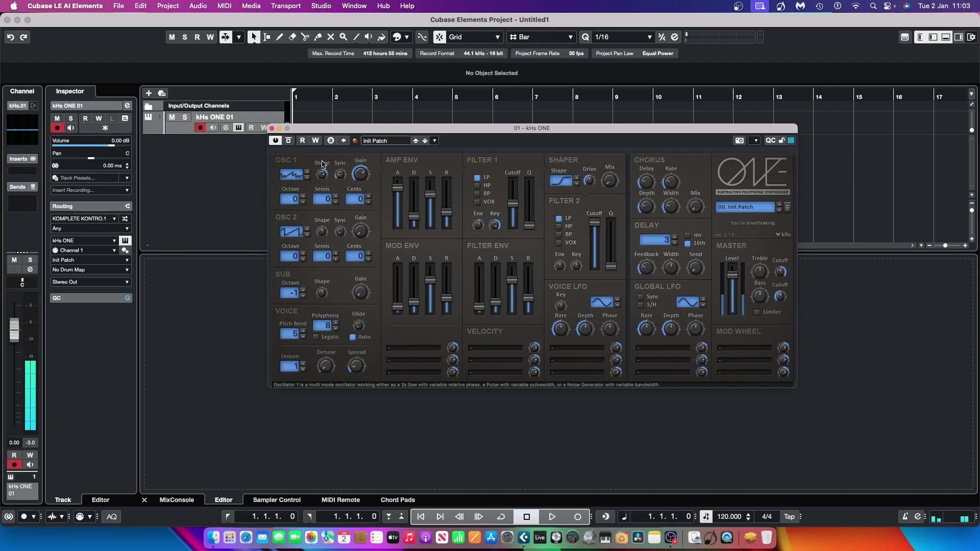
{"action": "left_click_drag", "start_coordinate": [323, 186], "coordinate": [324, 205]}
{"action": "left_click_drag", "start_coordinate": [446, 213], "coordinate": [445, 189]}
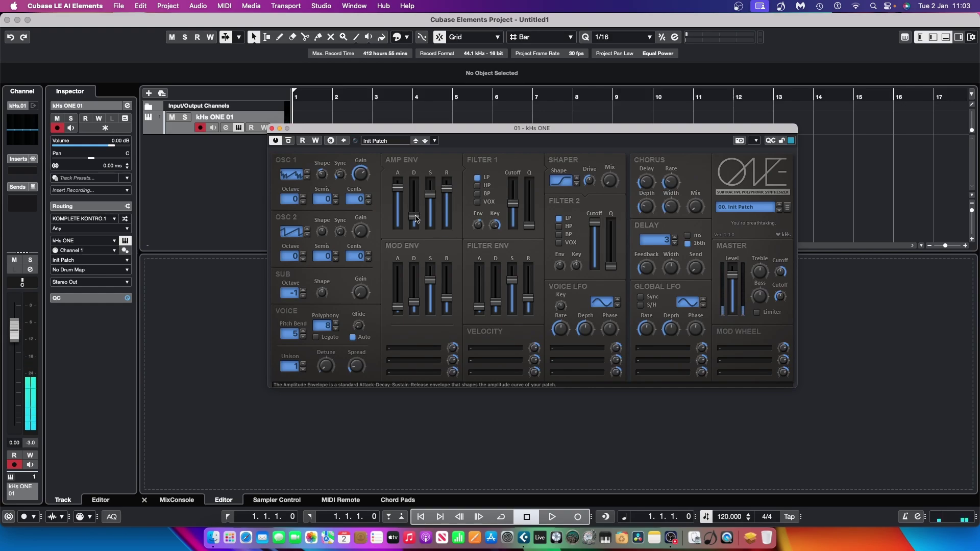
{"action": "mouse_move", "coordinate": [414, 215]}
{"action": "left_mouse_down"}
{"action": "mouse_move", "coordinate": [415, 194]}
{"action": "mouse_move", "coordinate": [429, 205]}
{"action": "left_mouse_up"}
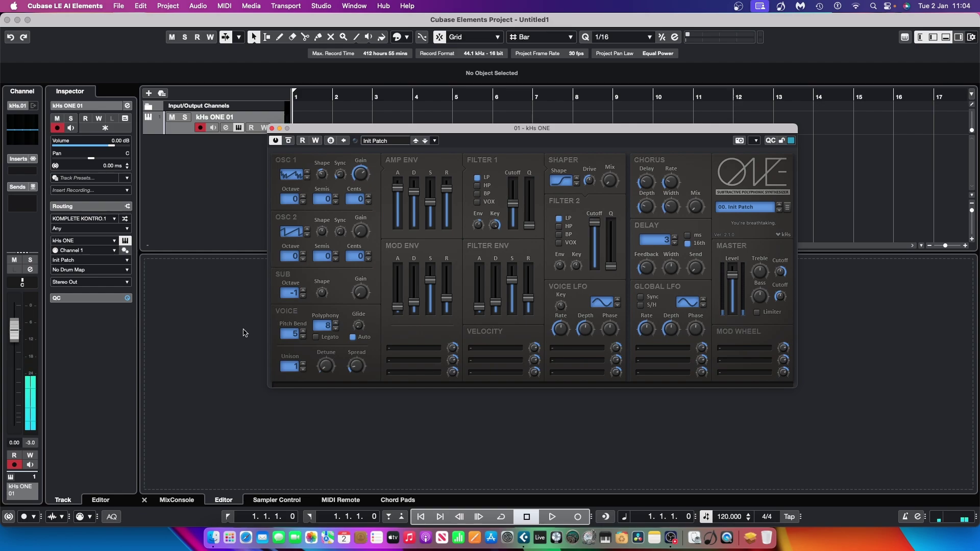
- Set the unison voices to 8, adjust the unison detune and increase the stereo spread
{"action": "left_click", "coordinate": [305, 368]}
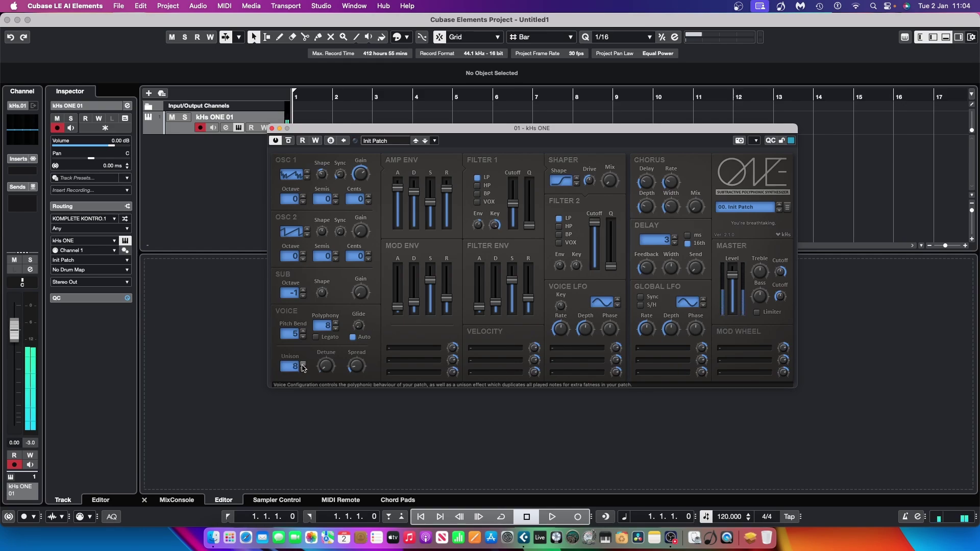
{"action": "left_click_drag", "start_coordinate": [330, 371], "coordinate": [329, 366]}
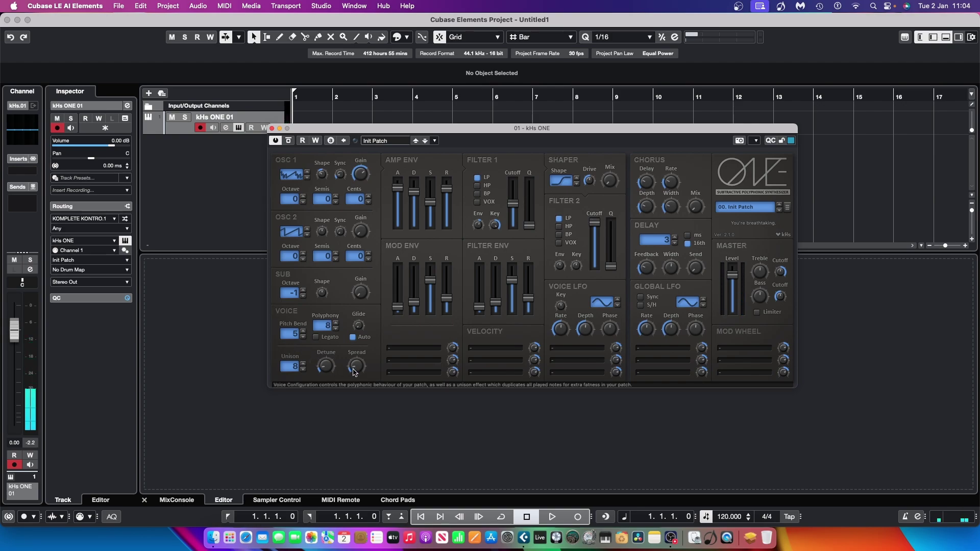
{"action": "left_click_drag", "start_coordinate": [355, 372], "coordinate": [366, 339]}
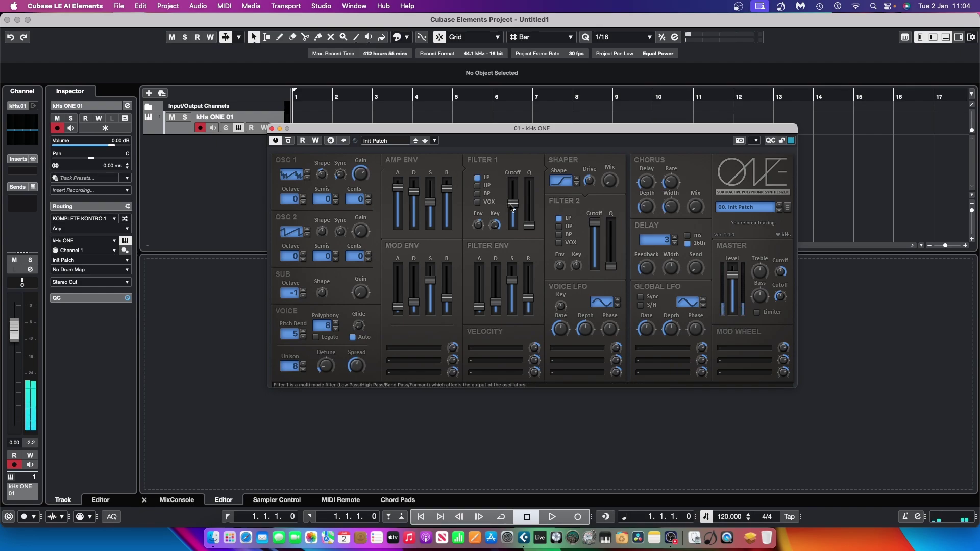
- Try Filter 1's cutoff, Q and HP mode, and view the modulation envelope's target list without assigning one
{"action": "left_click_drag", "start_coordinate": [512, 208], "coordinate": [529, 242]}
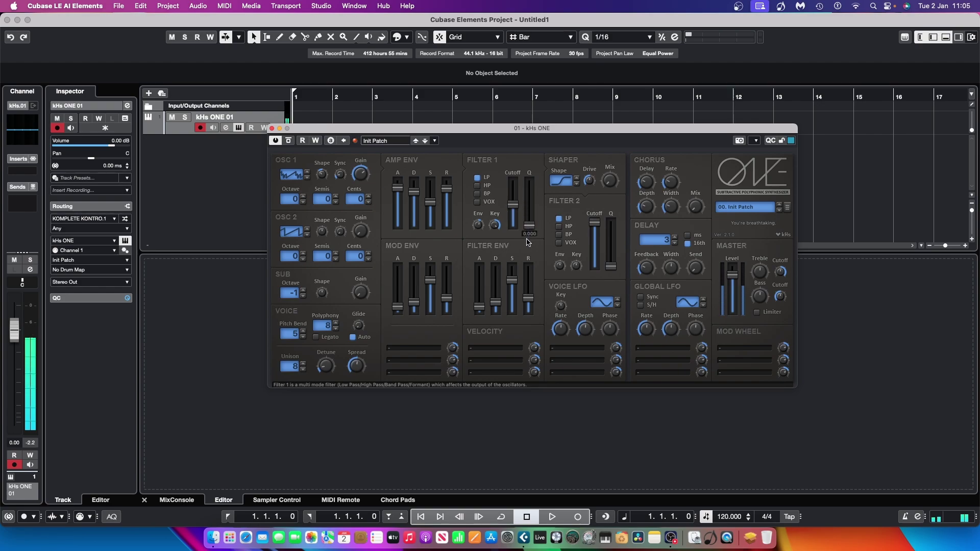
{"action": "left_click", "coordinate": [477, 186]}
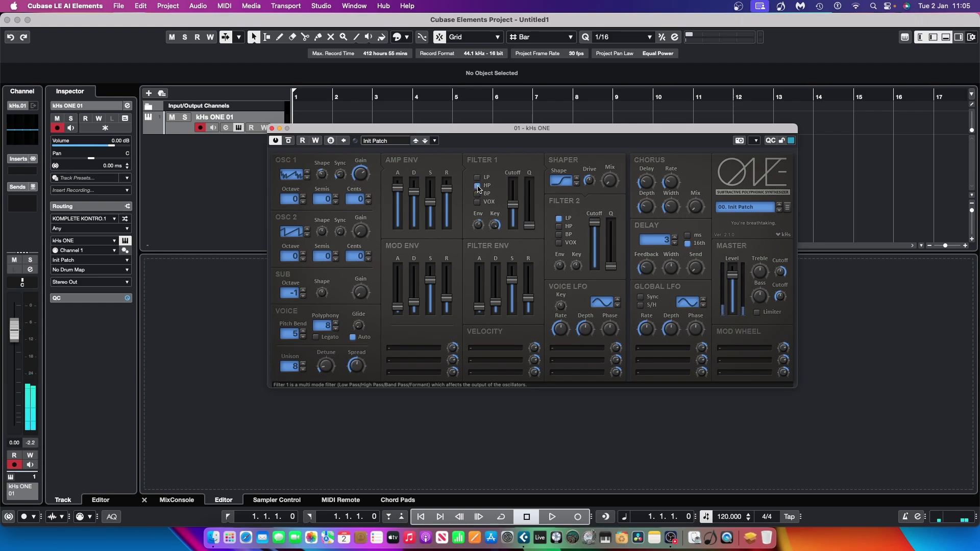
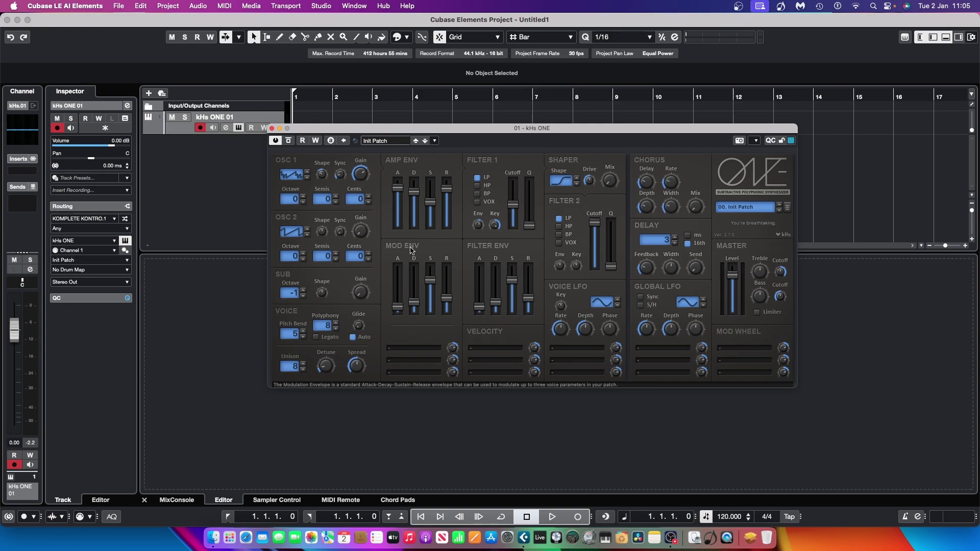
{"action": "left_click", "coordinate": [429, 348]}
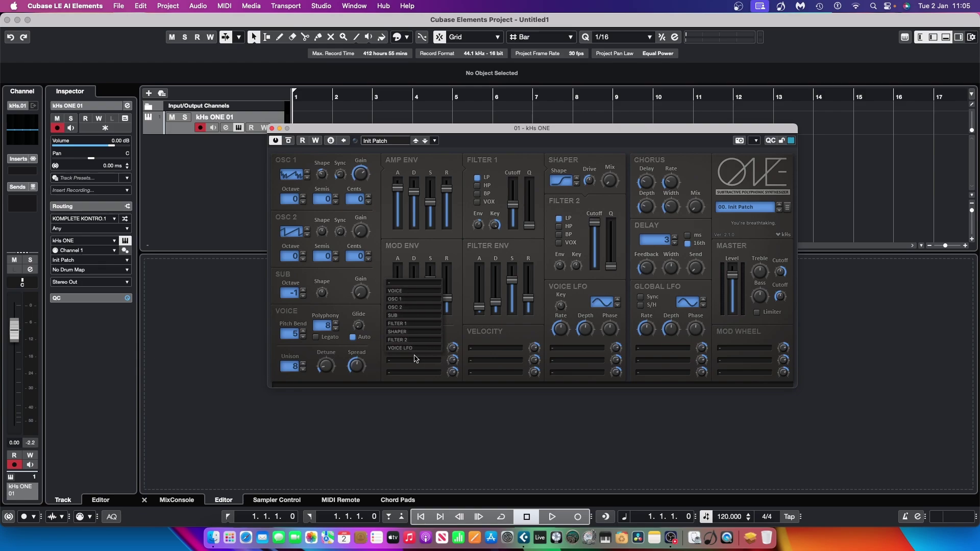
{"action": "left_click", "coordinate": [422, 250]}
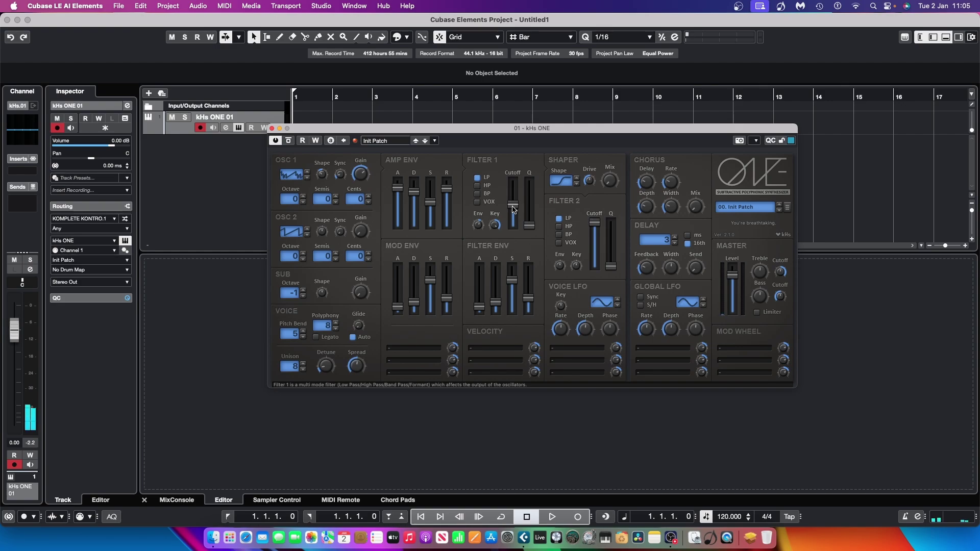
- Raise the filter envelope's attack and release, and lower Filter 1's cutoff
{"action": "left_click_drag", "start_coordinate": [480, 305], "coordinate": [483, 279]}
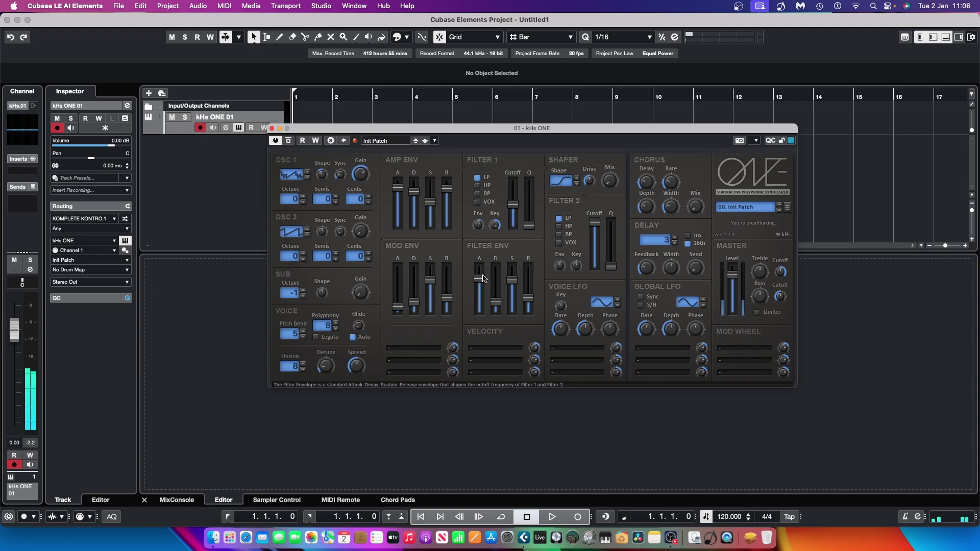
{"action": "mouse_move", "coordinate": [508, 201]}
{"action": "left_mouse_down"}
{"action": "mouse_move", "coordinate": [513, 186]}
{"action": "mouse_move", "coordinate": [514, 221]}
{"action": "mouse_move", "coordinate": [513, 213]}
{"action": "left_mouse_up"}
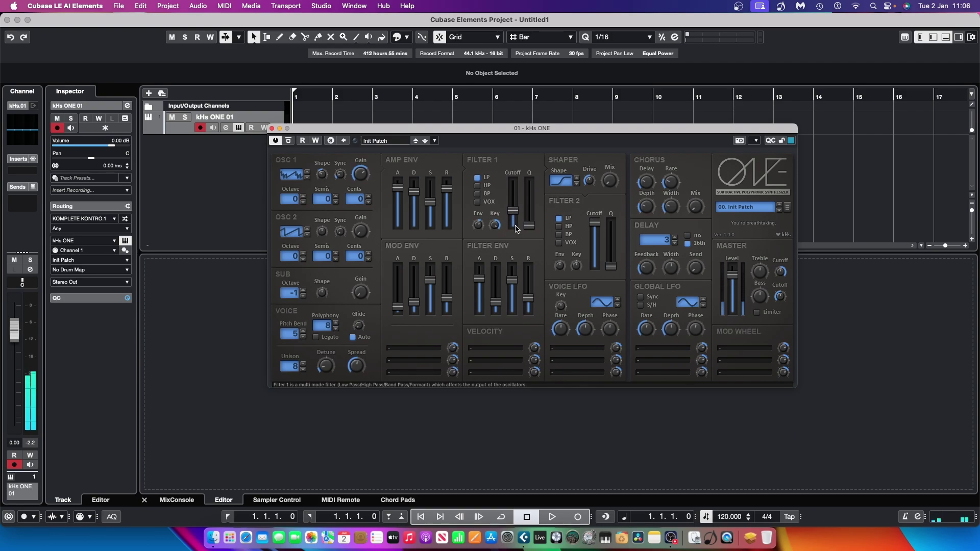
{"action": "left_click_drag", "start_coordinate": [527, 298], "coordinate": [527, 292]}
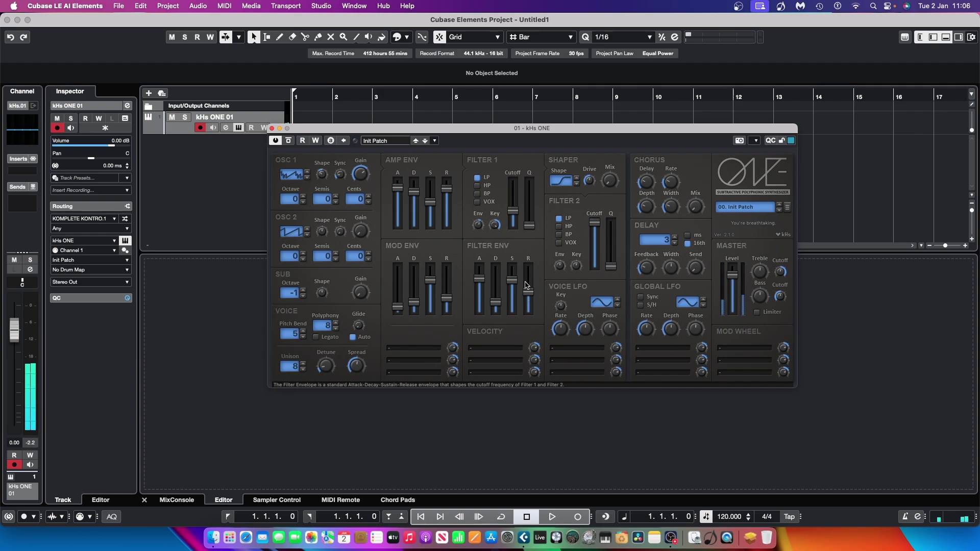
- Switch the Shaper to its sinusoid shape and adjust its drive and mix
{"action": "left_click", "coordinate": [577, 179]}
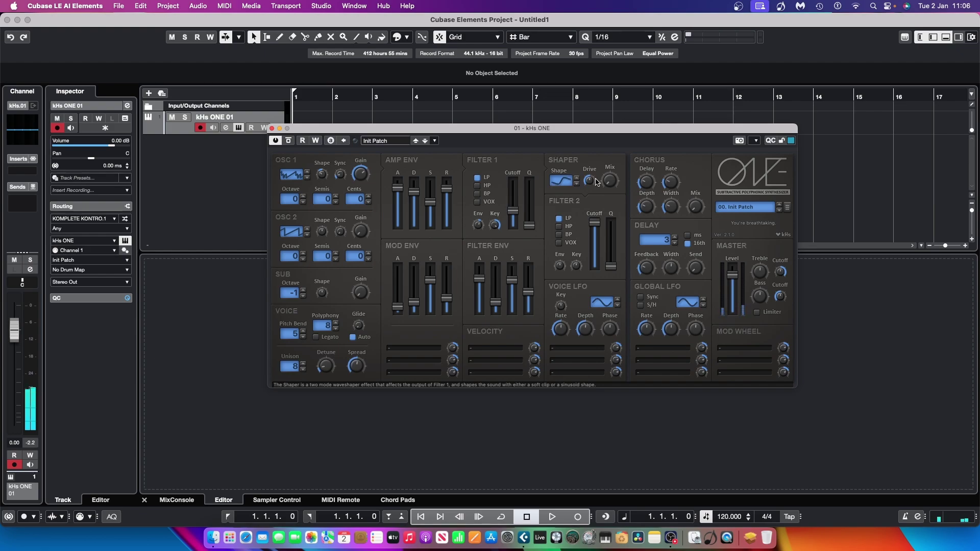
{"action": "left_click_drag", "start_coordinate": [609, 182], "coordinate": [608, 148]}
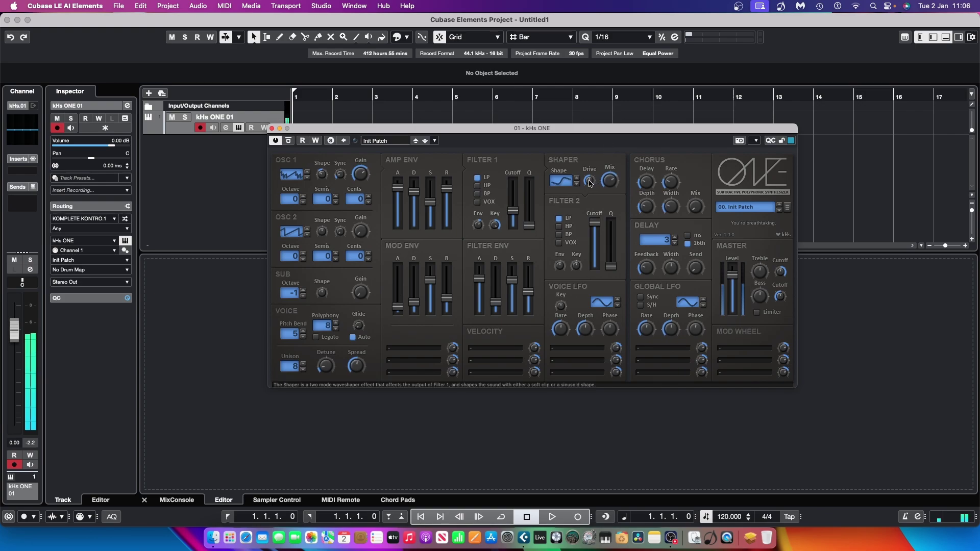
{"action": "mouse_move", "coordinate": [601, 209]}
{"action": "left_mouse_down"}
{"action": "mouse_move", "coordinate": [607, 154]}
{"action": "mouse_move", "coordinate": [602, 179]}
{"action": "mouse_move", "coordinate": [622, 233]}
{"action": "mouse_move", "coordinate": [616, 214]}
{"action": "left_mouse_up"}
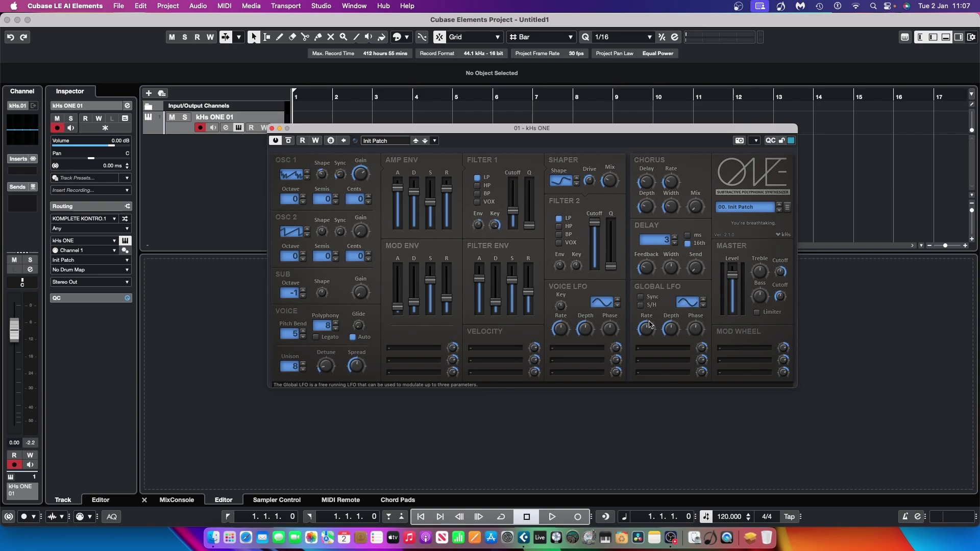
- Lower the Global LFO's rate and assign its first modulation target to Filter 1 Cutoff
{"action": "mouse_move", "coordinate": [645, 327]}
{"action": "left_mouse_down"}
{"action": "mouse_move", "coordinate": [648, 353]}
{"action": "mouse_move", "coordinate": [644, 346]}
{"action": "left_mouse_up"}
{"action": "left_click_drag", "start_coordinate": [645, 349], "coordinate": [665, 351]}
{"action": "left_click", "coordinate": [664, 351]}
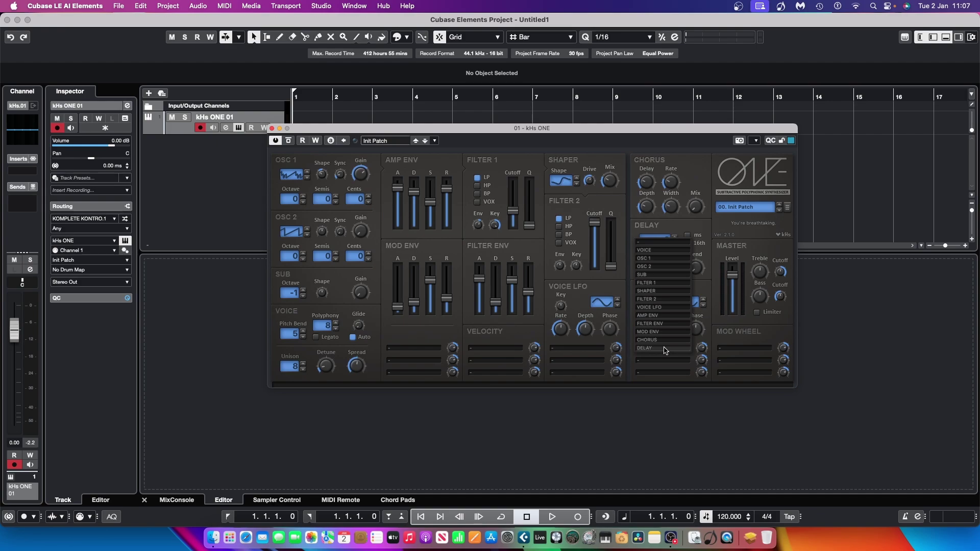
{"action": "mouse_move", "coordinate": [653, 284]}
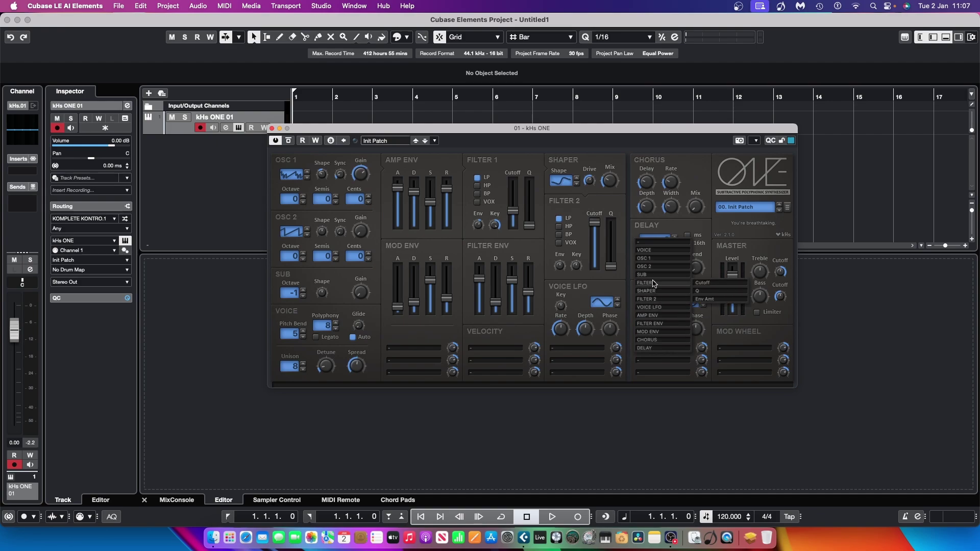
{"action": "left_click", "coordinate": [713, 286]}
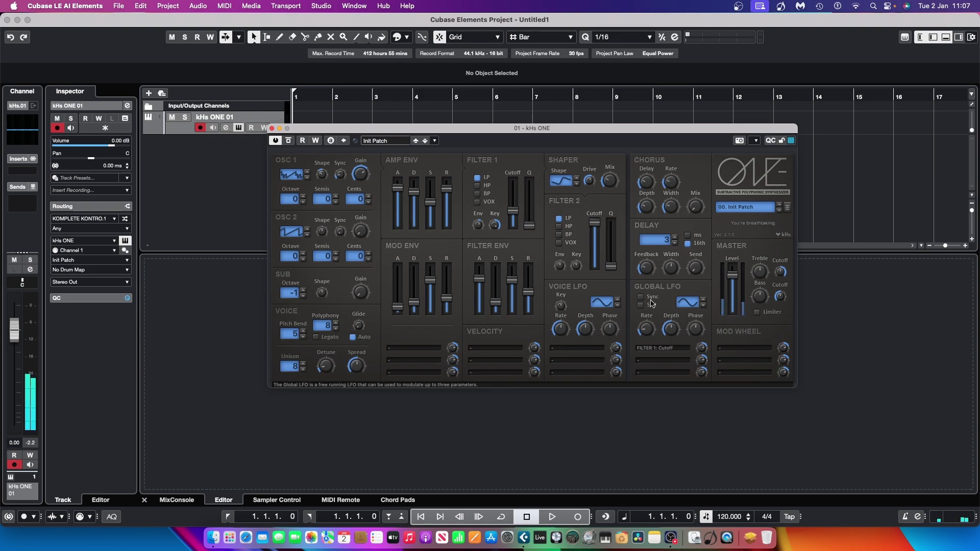
- Reduce the Global LFO's rate and depth, and adjust its phase
{"action": "mouse_move", "coordinate": [647, 332]}
{"action": "left_click_drag", "start_coordinate": [647, 331], "coordinate": [648, 339]}
{"action": "mouse_move", "coordinate": [674, 321]}
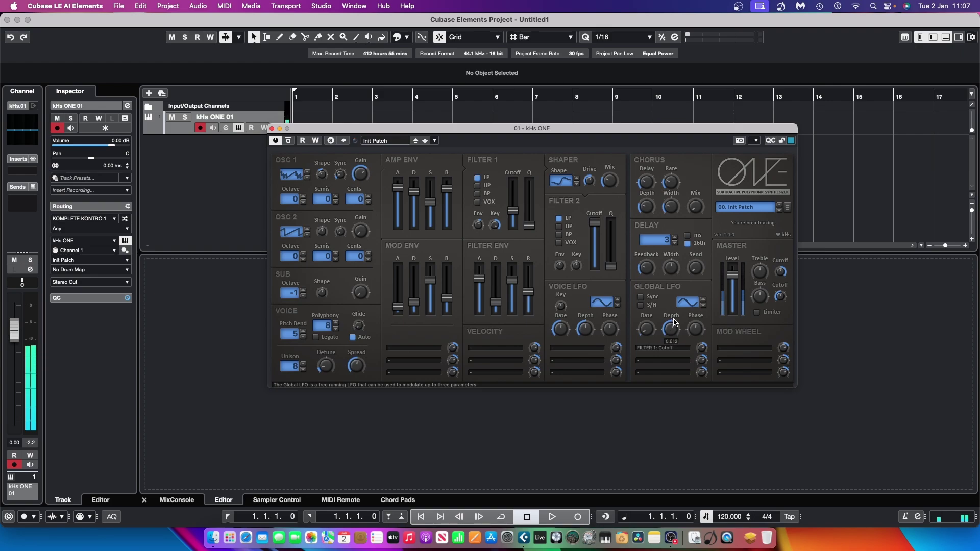
{"action": "left_click_drag", "start_coordinate": [673, 322], "coordinate": [682, 366]}
{"action": "left_click_drag", "start_coordinate": [683, 368], "coordinate": [683, 369]}
{"action": "mouse_move", "coordinate": [695, 330]}
{"action": "left_mouse_down"}
{"action": "mouse_move", "coordinate": [696, 321]}
{"action": "mouse_move", "coordinate": [704, 373]}
{"action": "mouse_move", "coordinate": [700, 338]}
{"action": "left_mouse_up"}
{"action": "mouse_move", "coordinate": [673, 332]}
{"action": "scroll", "coordinate": [673, 337], "scroll_direction": "down", "scroll_amount": 2}
- View the Global LFO's second modulation target list and close it without assigning a target
{"action": "left_click", "coordinate": [654, 361]}
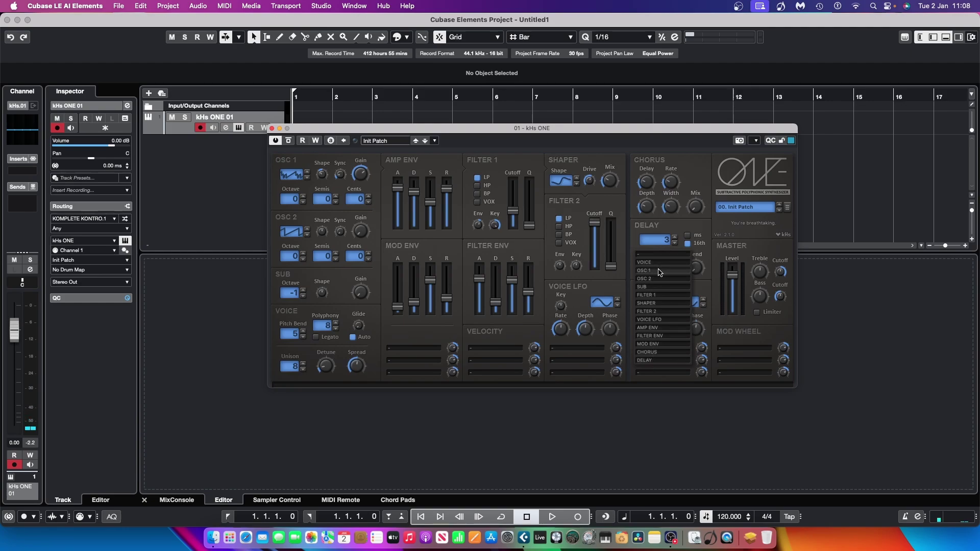
{"action": "left_click", "coordinate": [907, 354]}
{"action": "left_click", "coordinate": [699, 167]}
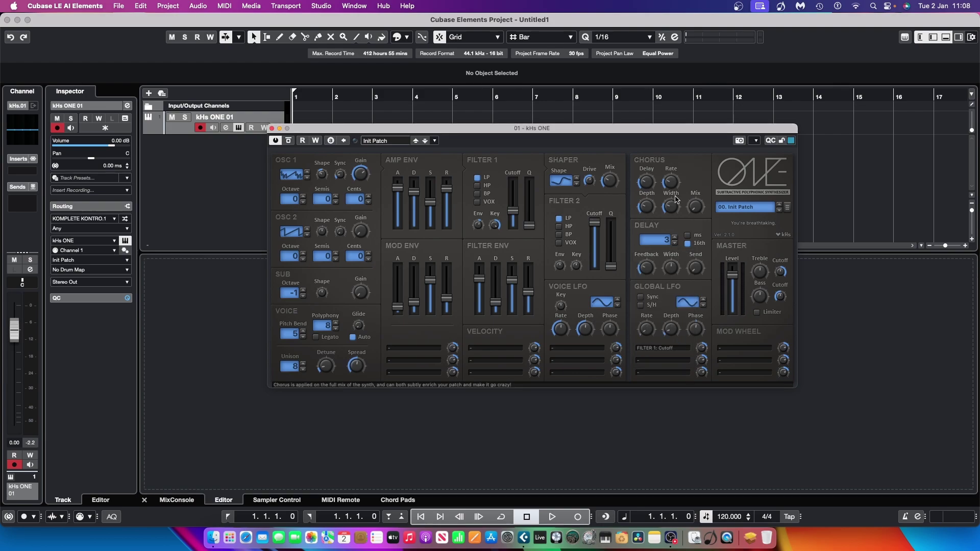
- Raise the Chorus mix and adjust its rate and width
{"action": "mouse_move", "coordinate": [697, 209]}
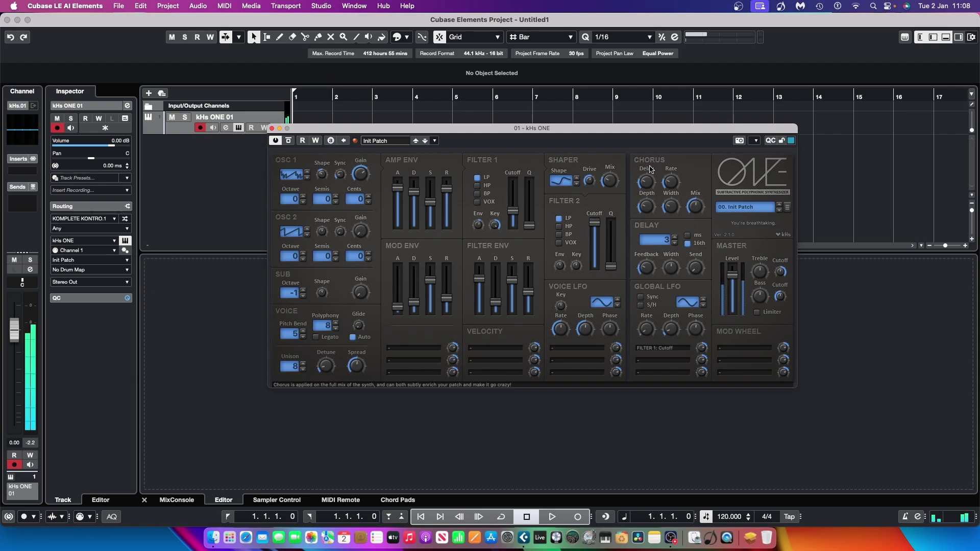
{"action": "left_click_drag", "start_coordinate": [696, 207], "coordinate": [695, 190]}
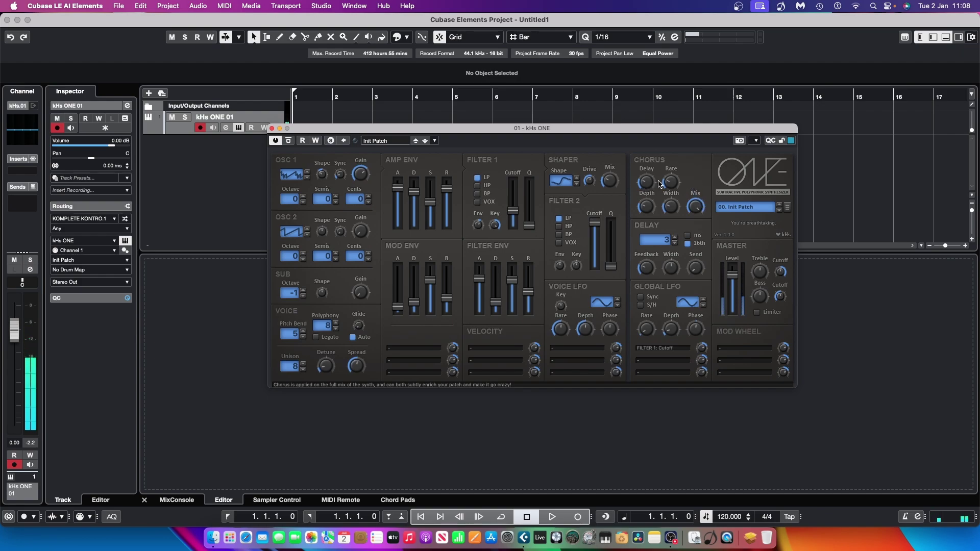
{"action": "mouse_move", "coordinate": [670, 184]}
{"action": "left_click_drag", "start_coordinate": [670, 183], "coordinate": [671, 205]}
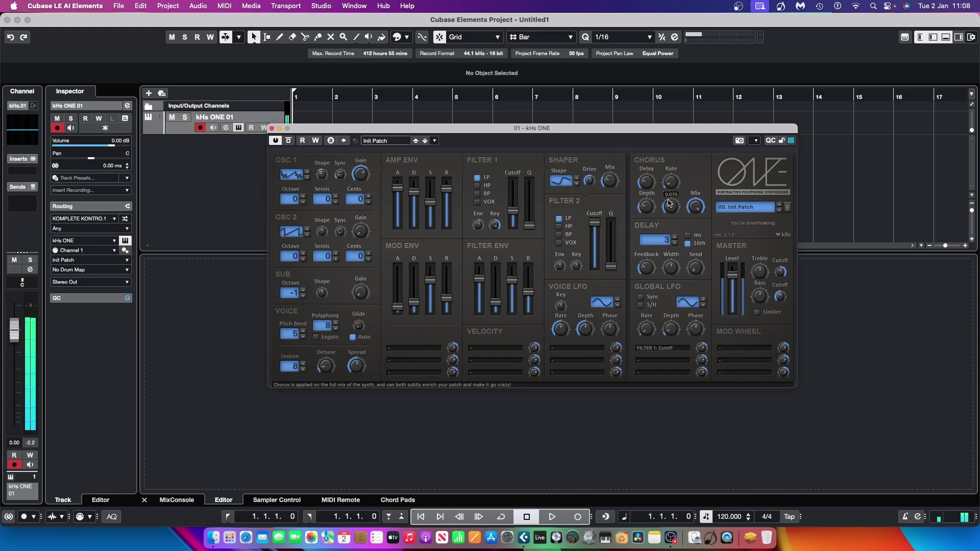
{"action": "left_click_drag", "start_coordinate": [669, 203], "coordinate": [671, 206]}
- Set the Delay time to 4 in 16th mode, raise its send and adjust its feedback
{"action": "left_click", "coordinate": [676, 237]}
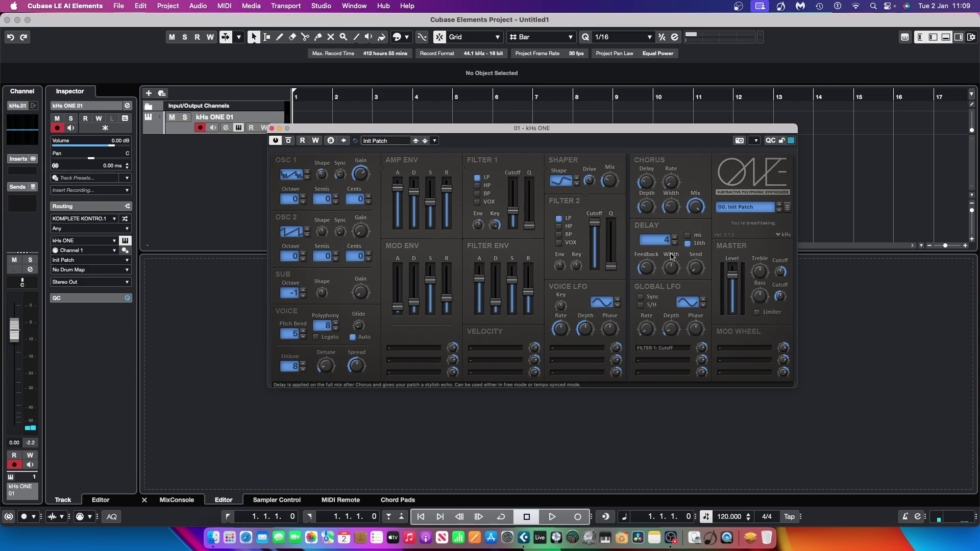
{"action": "mouse_move", "coordinate": [694, 271]}
{"action": "left_click_drag", "start_coordinate": [693, 271], "coordinate": [693, 259]}
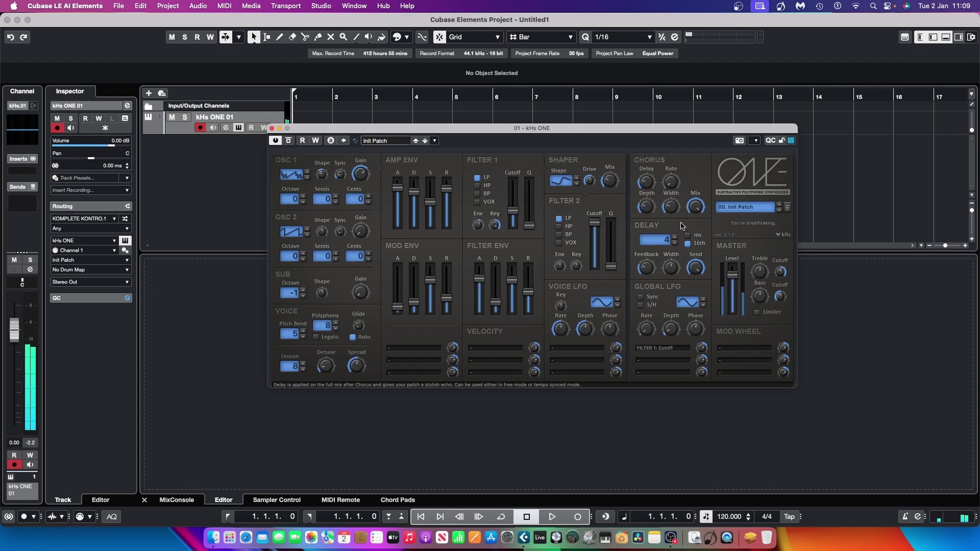
{"action": "left_click", "coordinate": [688, 237]}
{"action": "left_click", "coordinate": [688, 243]}
{"action": "left_click_drag", "start_coordinate": [648, 270], "coordinate": [652, 243]}
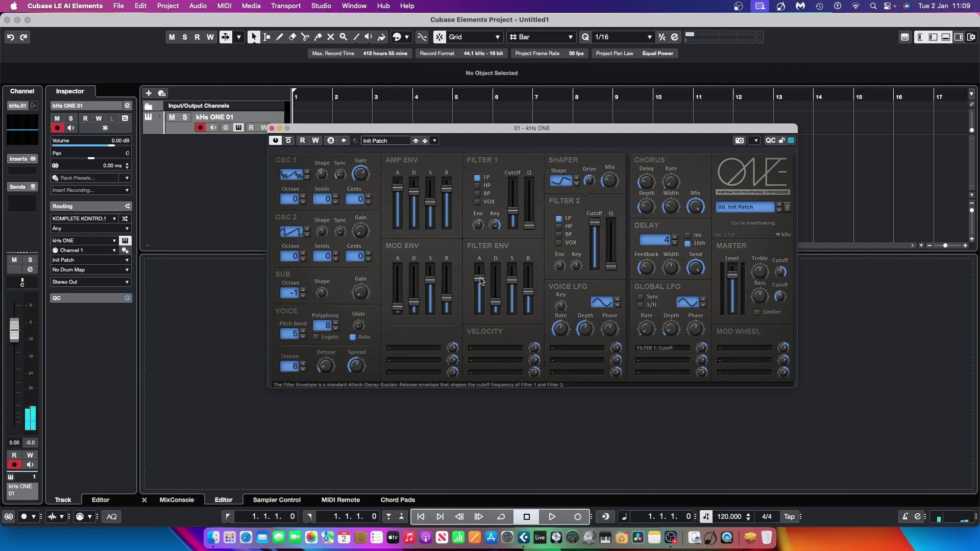
- Adjust the voice glide and raise the Sub oscillator's gain
{"action": "mouse_move", "coordinate": [358, 325]}
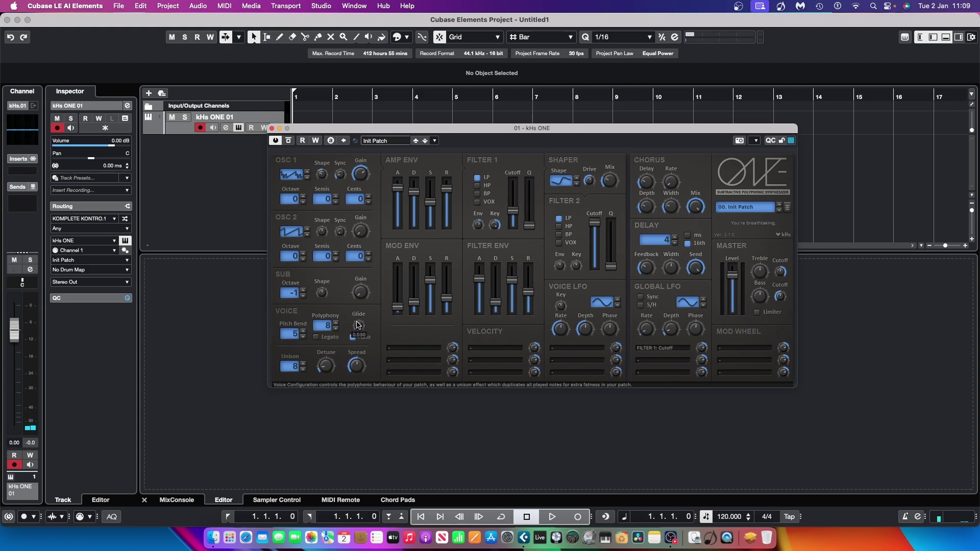
{"action": "left_click_drag", "start_coordinate": [358, 325], "coordinate": [358, 310]}
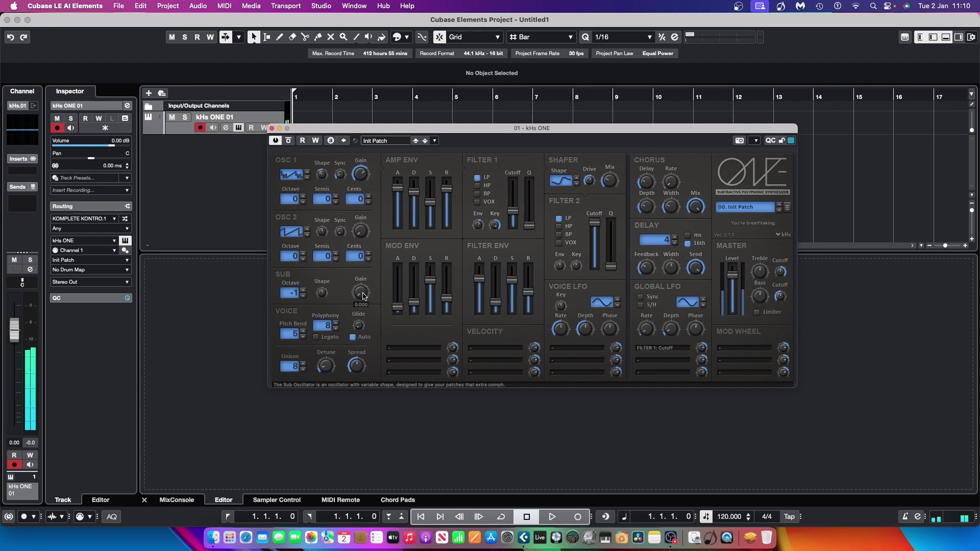
{"action": "left_click_drag", "start_coordinate": [365, 295], "coordinate": [362, 274]}
{"action": "left_click_drag", "start_coordinate": [360, 292], "coordinate": [359, 279]}
- Set the Sub oscillator's octave to -2 and adjust its shape and gain
{"action": "left_click", "coordinate": [304, 297]}
{"action": "left_click_drag", "start_coordinate": [322, 295], "coordinate": [329, 323]}
{"action": "left_click_drag", "start_coordinate": [322, 293], "coordinate": [319, 281]}
{"action": "left_click_drag", "start_coordinate": [321, 293], "coordinate": [347, 365]}
{"action": "left_click_drag", "start_coordinate": [361, 293], "coordinate": [361, 307]}
{"action": "left_click", "coordinate": [293, 235]}
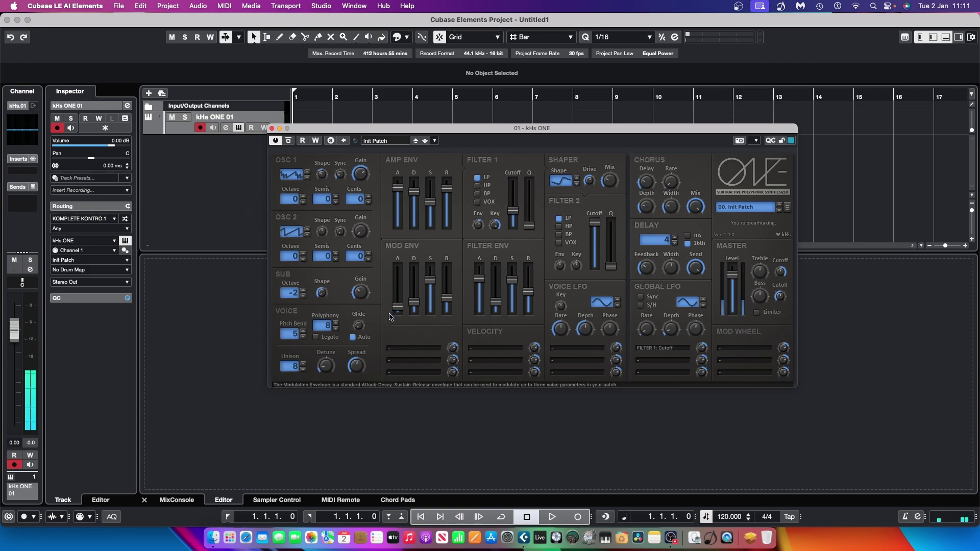
- Raise the Mod Envelope's attack, and open and close its first modulation target list without assigning a target
{"action": "left_click_drag", "start_coordinate": [398, 307], "coordinate": [397, 284]}
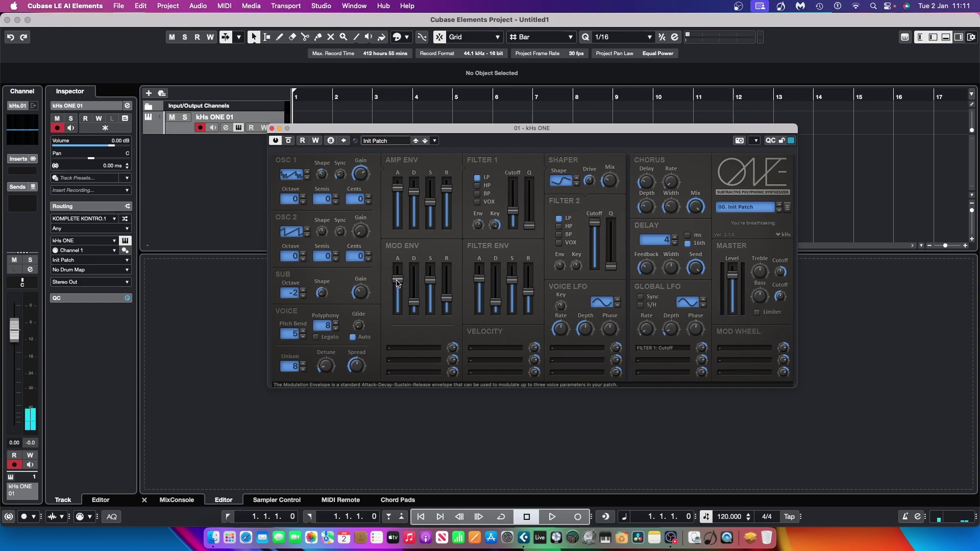
{"action": "left_click", "coordinate": [422, 348]}
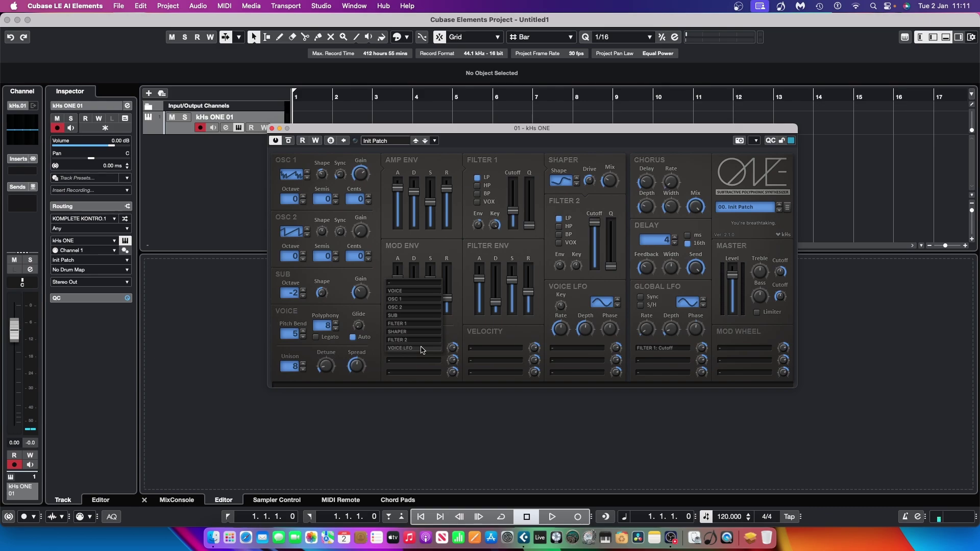
{"action": "left_click", "coordinate": [290, 233]}
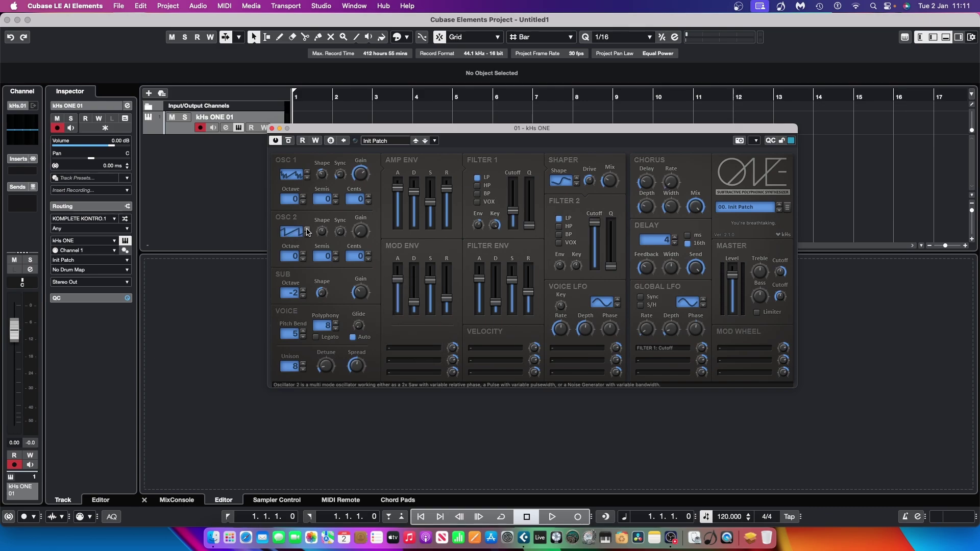
- Raise Oscillator 2's gain, try its noise waveform before switching to pulse, and set its octave to -1
{"action": "left_click", "coordinate": [307, 229]}
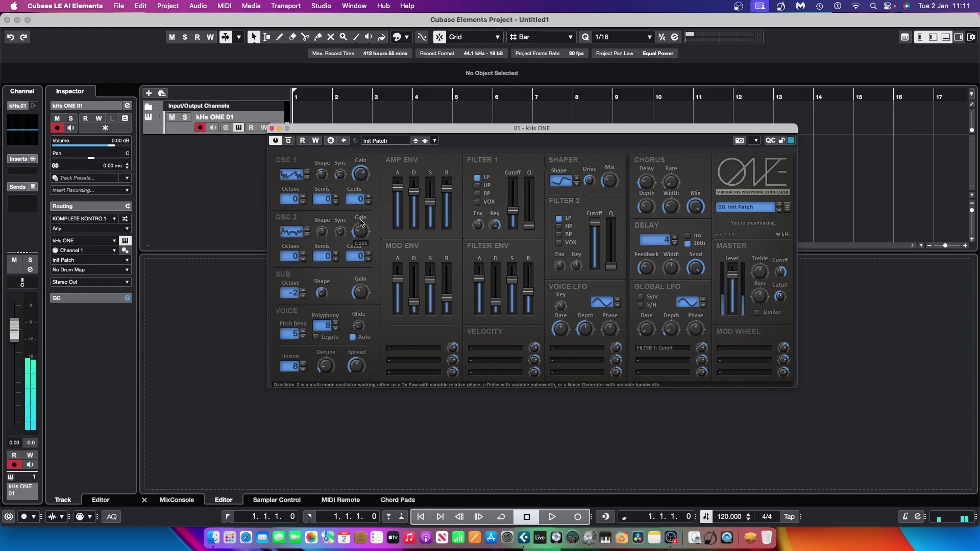
{"action": "left_click_drag", "start_coordinate": [360, 231], "coordinate": [361, 215]}
{"action": "left_click", "coordinate": [308, 230]}
{"action": "left_click", "coordinate": [304, 260]}
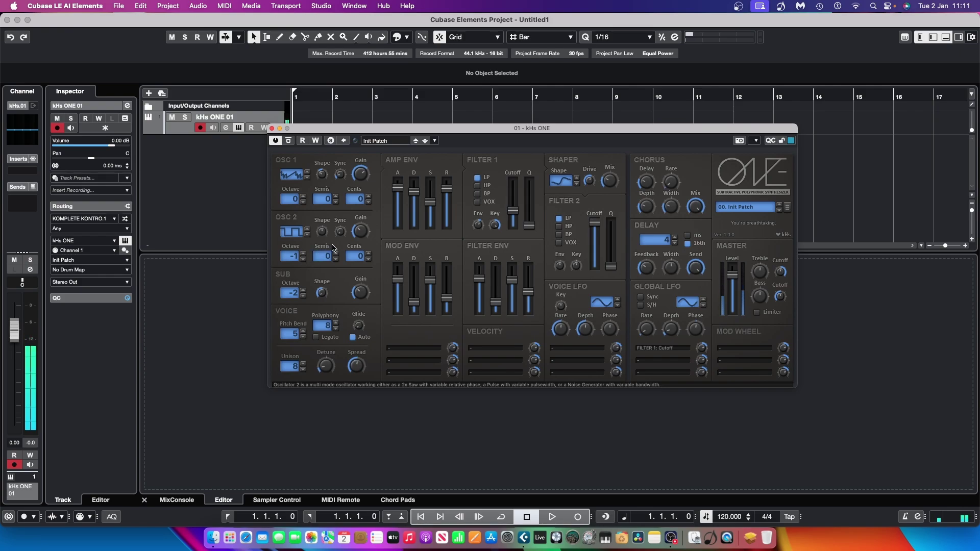
- Adjust Oscillator 2's sync and shape
{"action": "mouse_move", "coordinate": [338, 231]}
{"action": "mouse_move", "coordinate": [337, 231]}
{"action": "left_mouse_down"}
{"action": "mouse_move", "coordinate": [337, 218]}
{"action": "mouse_move", "coordinate": [336, 235]}
{"action": "left_mouse_up"}
{"action": "mouse_move", "coordinate": [321, 237]}
{"action": "left_click_drag", "start_coordinate": [320, 237], "coordinate": [319, 238]}
{"action": "mouse_move", "coordinate": [322, 231]}
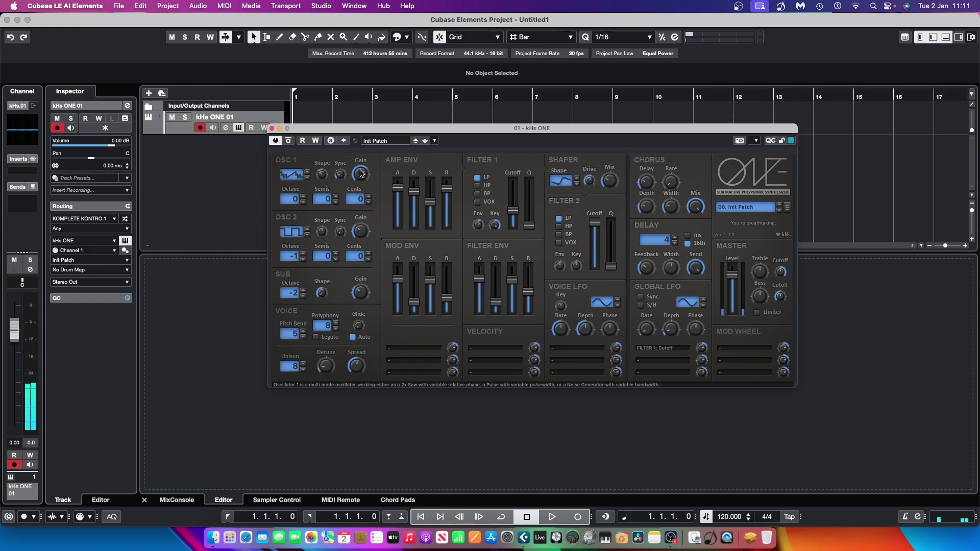
{"action": "mouse_move", "coordinate": [363, 179]}
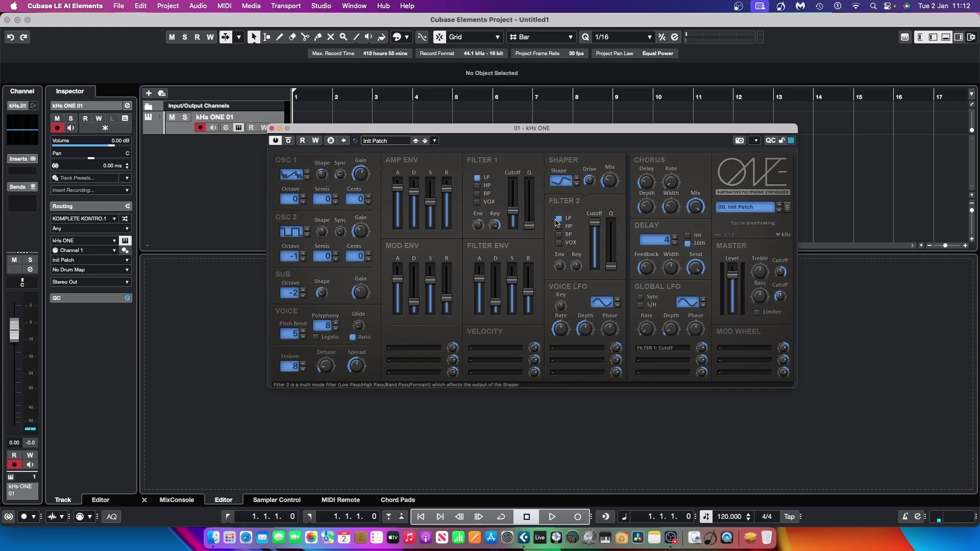
- Lower Filter 2's cutoff to about the middle of its range
{"action": "mouse_move", "coordinate": [594, 223]}
{"action": "left_click_drag", "start_coordinate": [595, 223], "coordinate": [596, 243]}
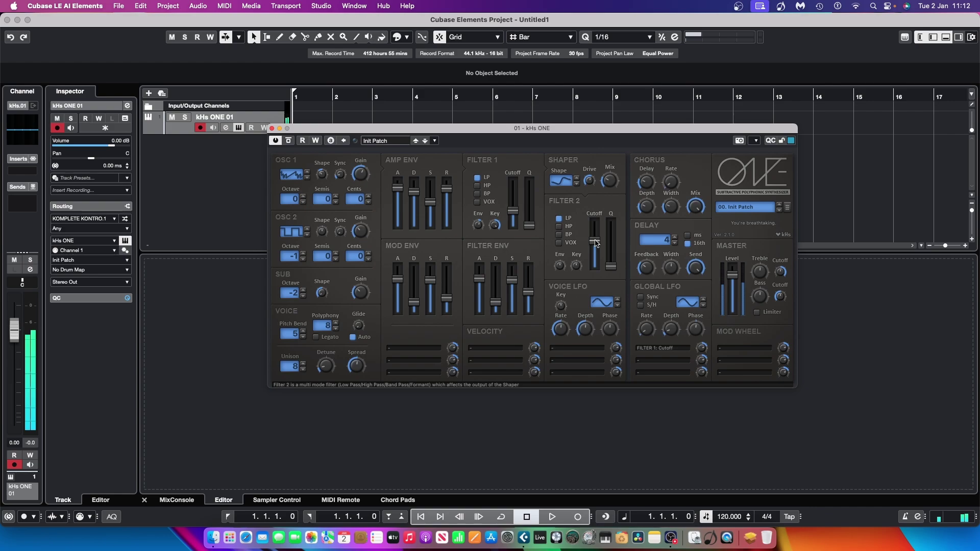
{"action": "left_click", "coordinate": [595, 241]}
{"action": "mouse_move", "coordinate": [595, 241]}
{"action": "left_mouse_down"}
{"action": "mouse_move", "coordinate": [594, 268]}
{"action": "mouse_move", "coordinate": [594, 247]}
{"action": "left_mouse_up"}
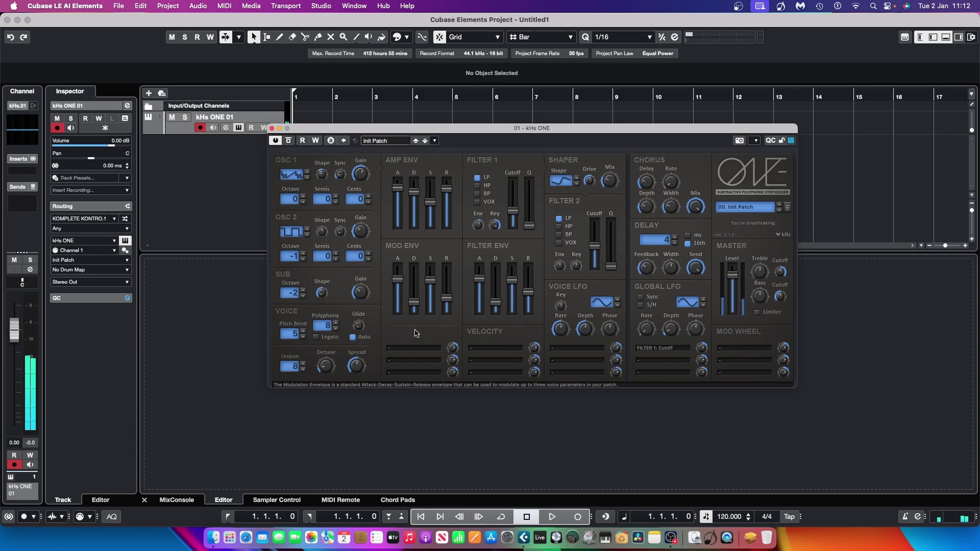
- Assign the Mod Envelope's first modulation target to Filter 2 Cutoff and raise the envelope's release
{"action": "left_click", "coordinate": [431, 349]}
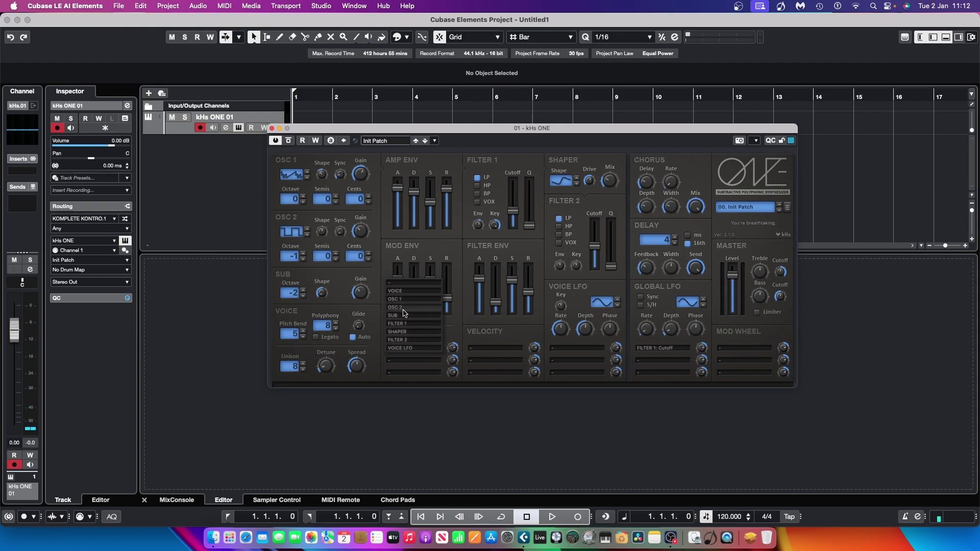
{"action": "mouse_move", "coordinate": [403, 310]}
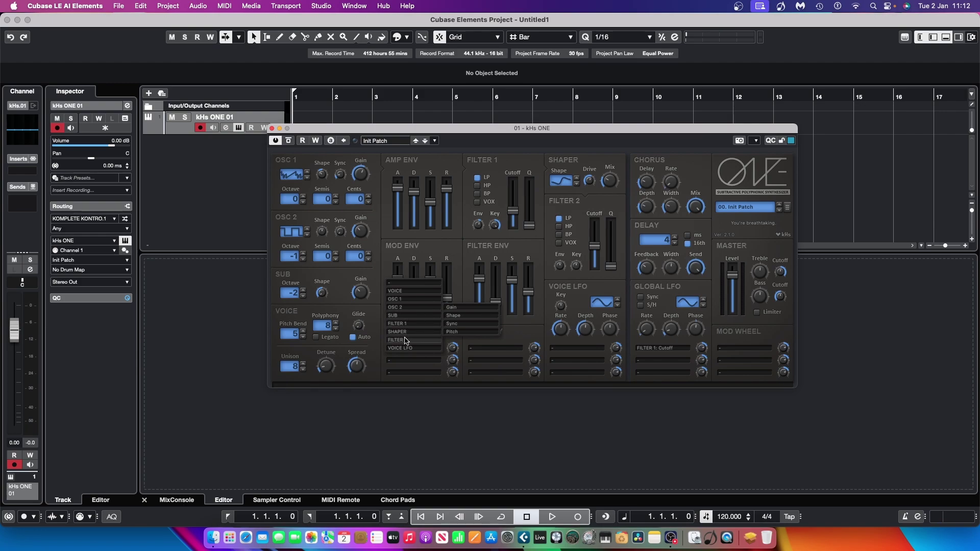
{"action": "mouse_move", "coordinate": [405, 342]}
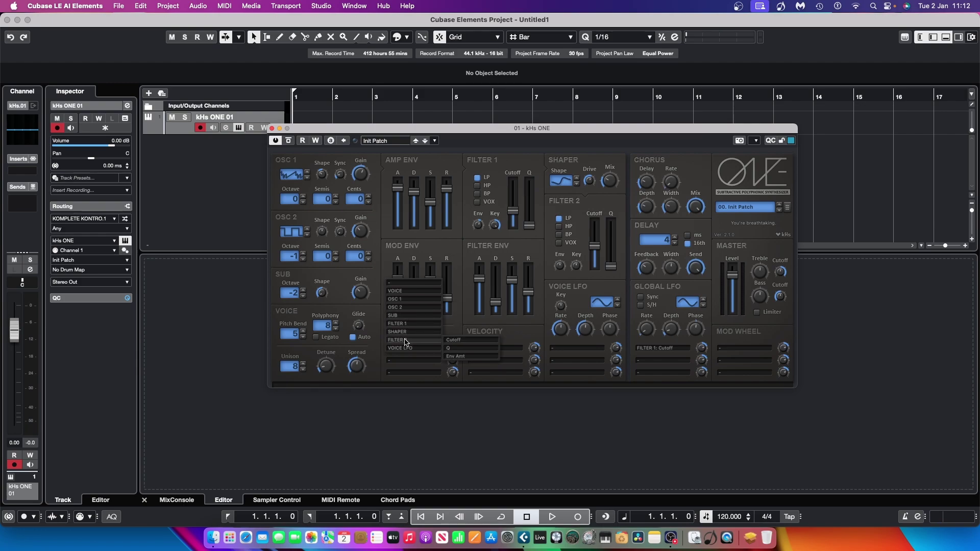
{"action": "left_click", "coordinate": [454, 341]}
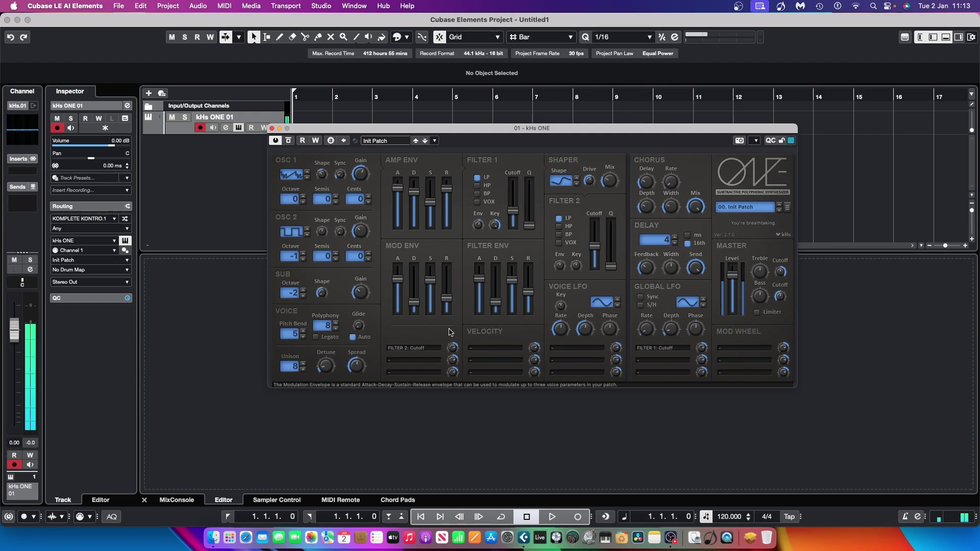
{"action": "left_click_drag", "start_coordinate": [446, 299], "coordinate": [447, 276]}
{"action": "left_click_drag", "start_coordinate": [447, 276], "coordinate": [448, 266]}
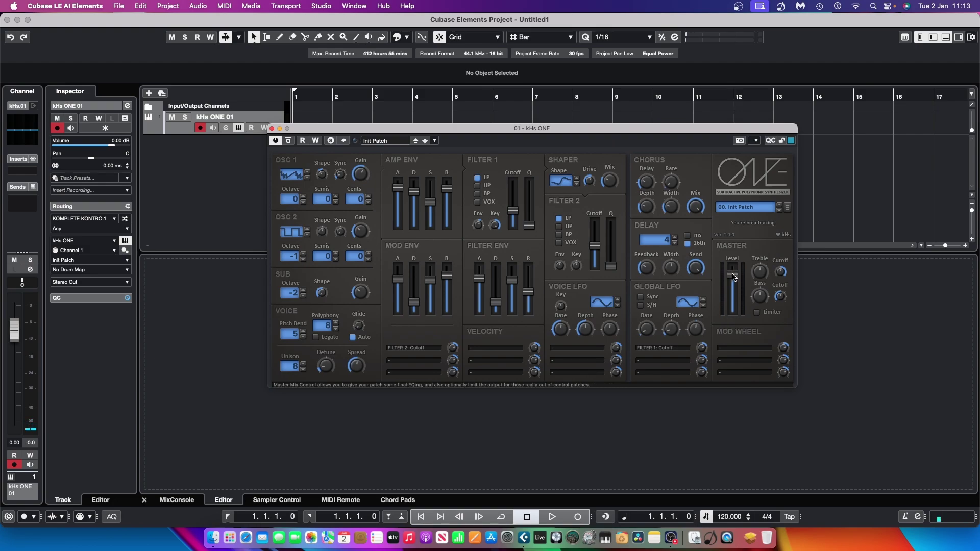
- Lower the Master level slightly, adjust the treble and turn on the limiter
{"action": "left_click_drag", "start_coordinate": [734, 276], "coordinate": [760, 296]}
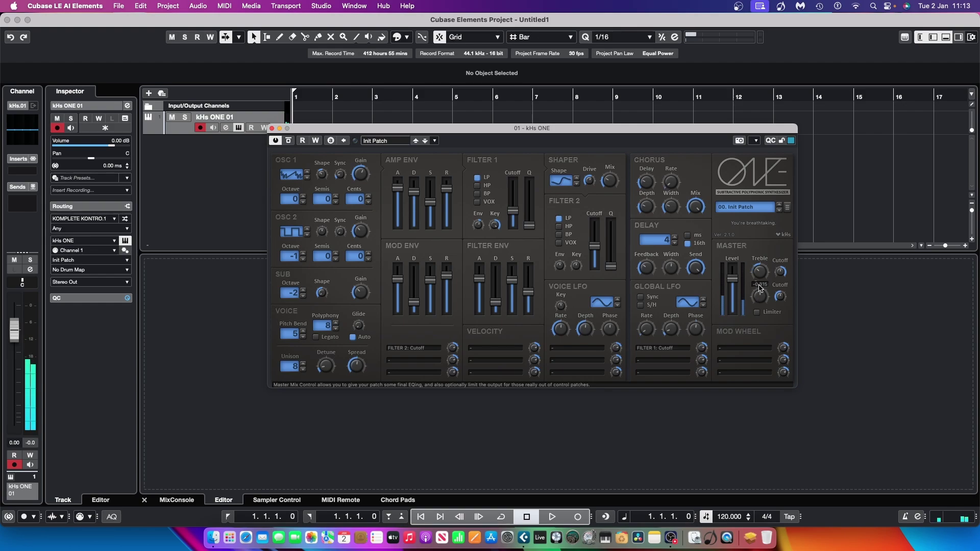
{"action": "left_click_drag", "start_coordinate": [761, 288], "coordinate": [760, 286]}
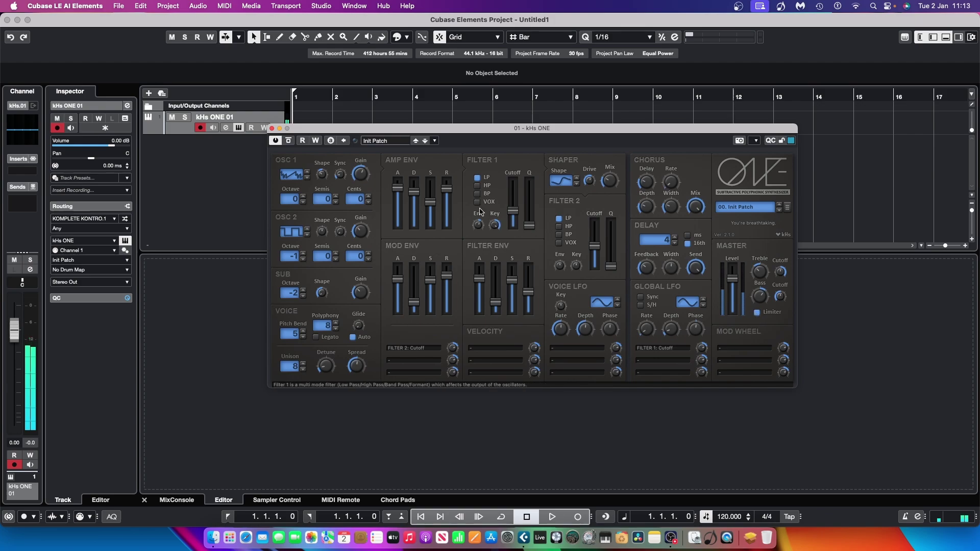
- Open the kHs ONE 01 channel settings and load ValhallaSupermassive from the Other category in the first insert slot
{"action": "left_click", "coordinate": [225, 128]}
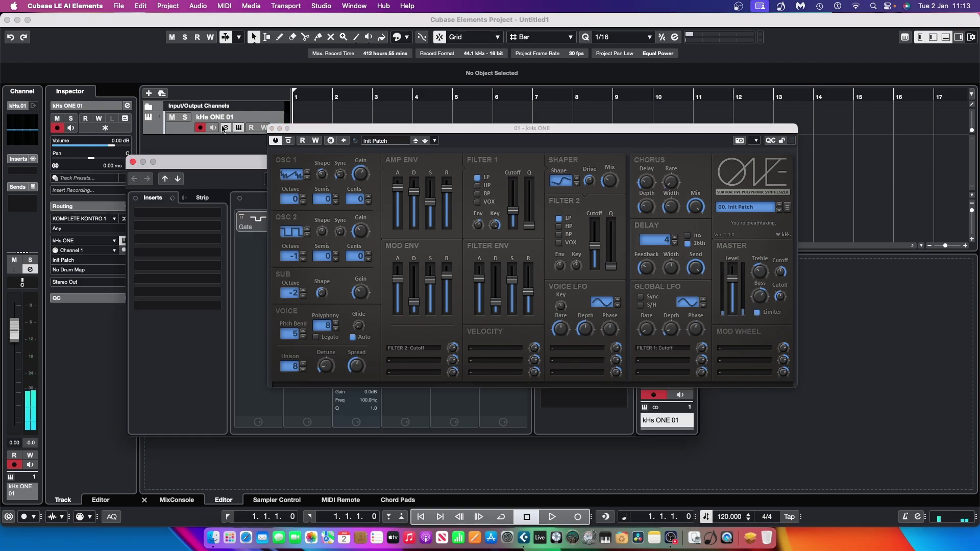
{"action": "left_click", "coordinate": [185, 212]}
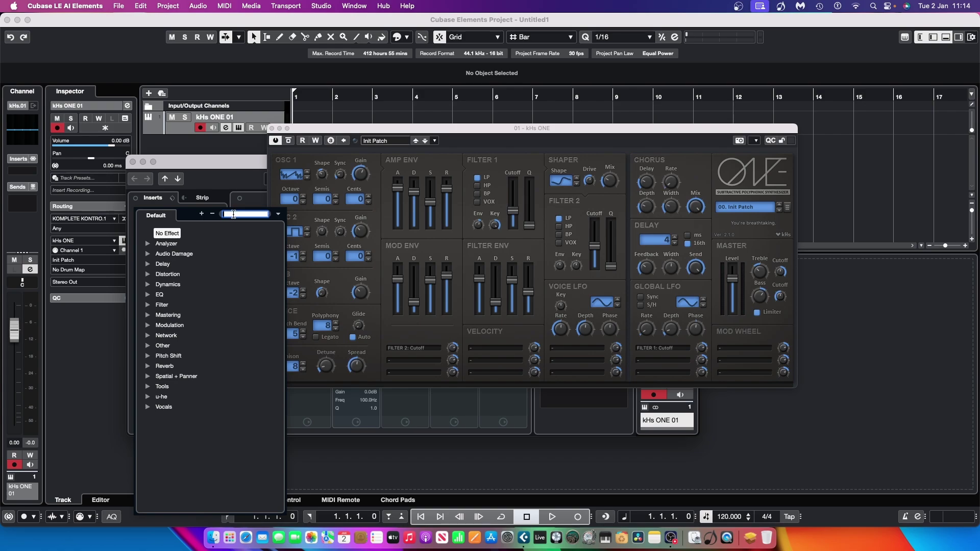
{"action": "left_click", "coordinate": [148, 367]}
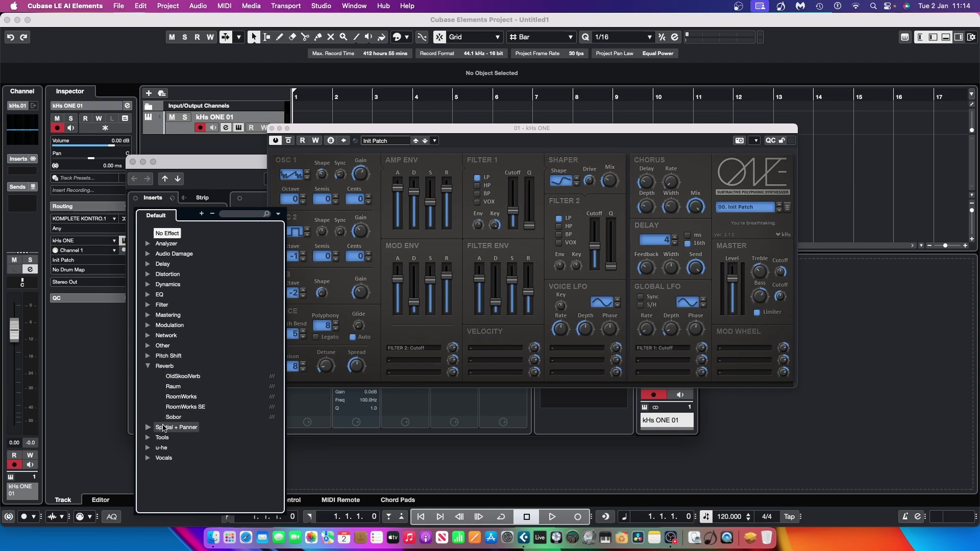
{"action": "left_click", "coordinate": [232, 304]}
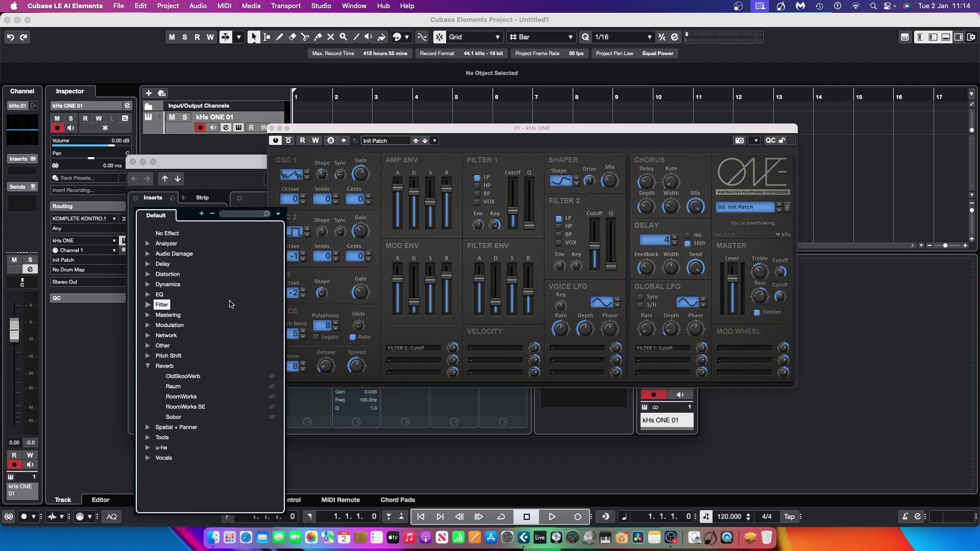
{"action": "left_click", "coordinate": [148, 347]}
{"action": "scroll", "coordinate": [212, 388], "scroll_direction": "down", "scroll_amount": 10}
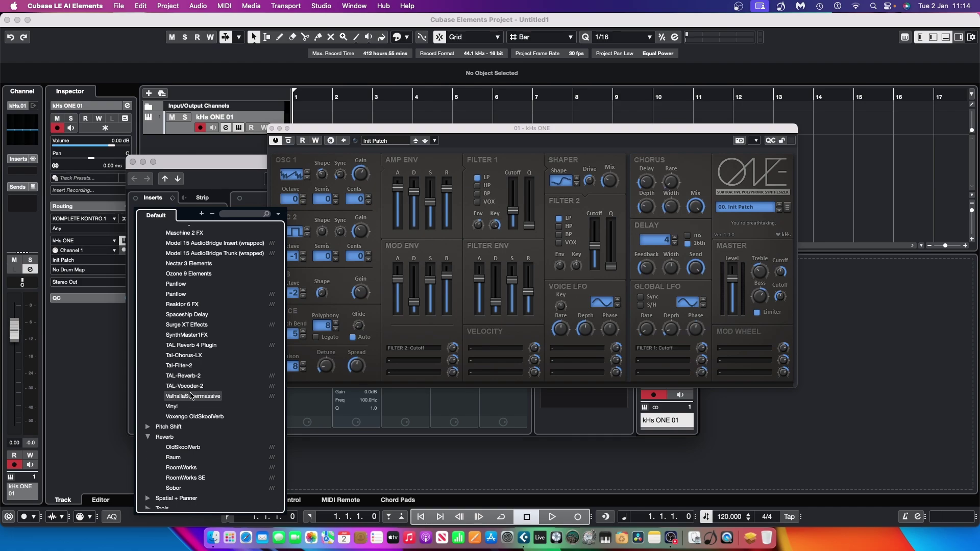
{"action": "left_click", "coordinate": [193, 396]}
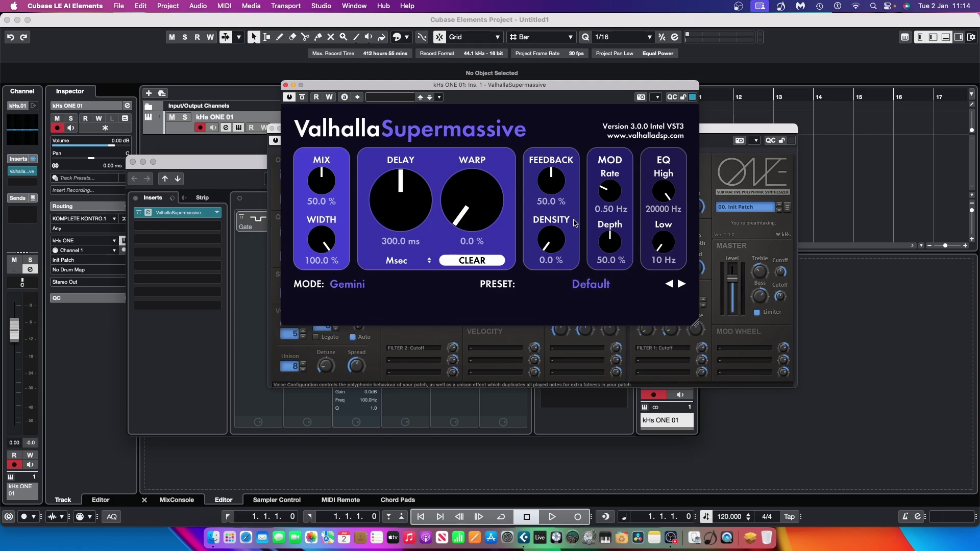
- Load the Dotted8thChorusEcho preset from ValhallaSupermassive's Dotted echoes
{"action": "left_click", "coordinate": [592, 280]}
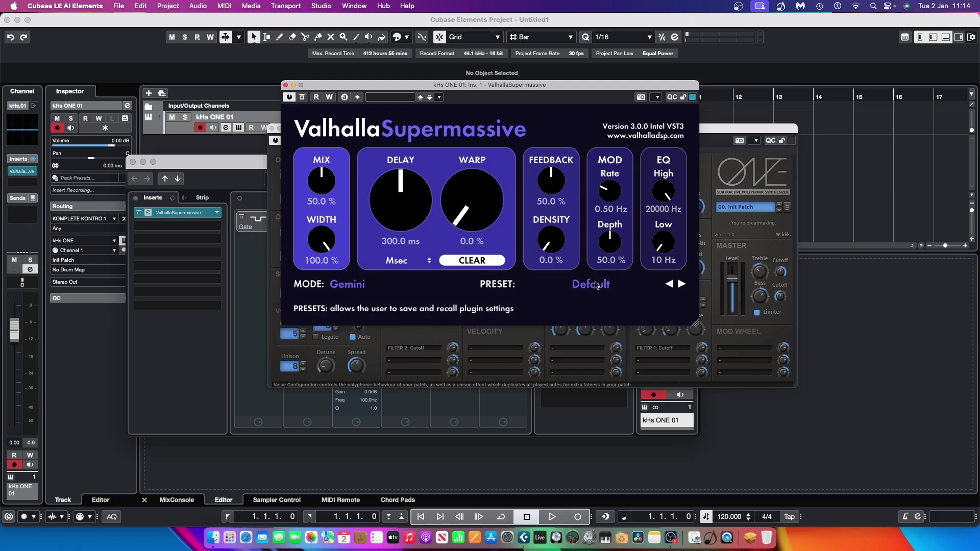
{"action": "mouse_move", "coordinate": [608, 174]}
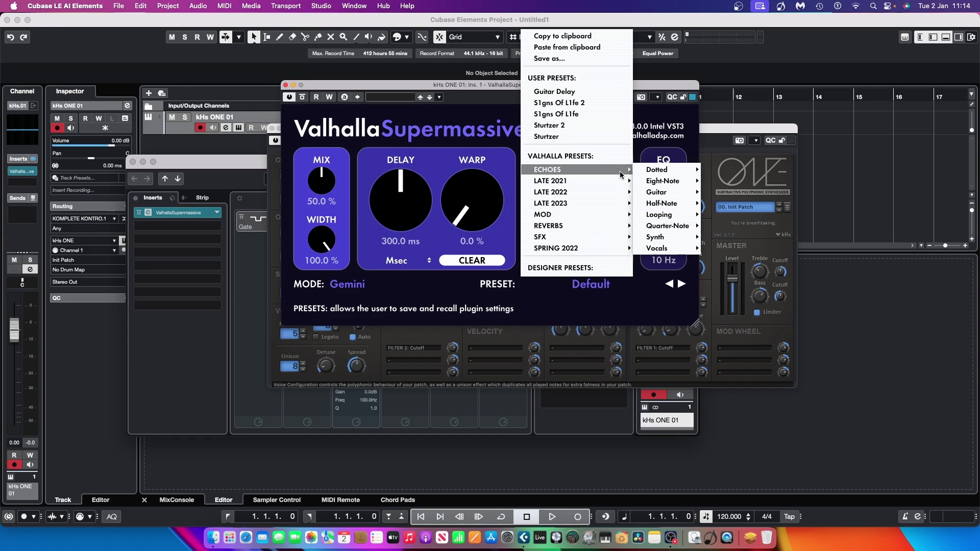
{"action": "mouse_move", "coordinate": [660, 172]}
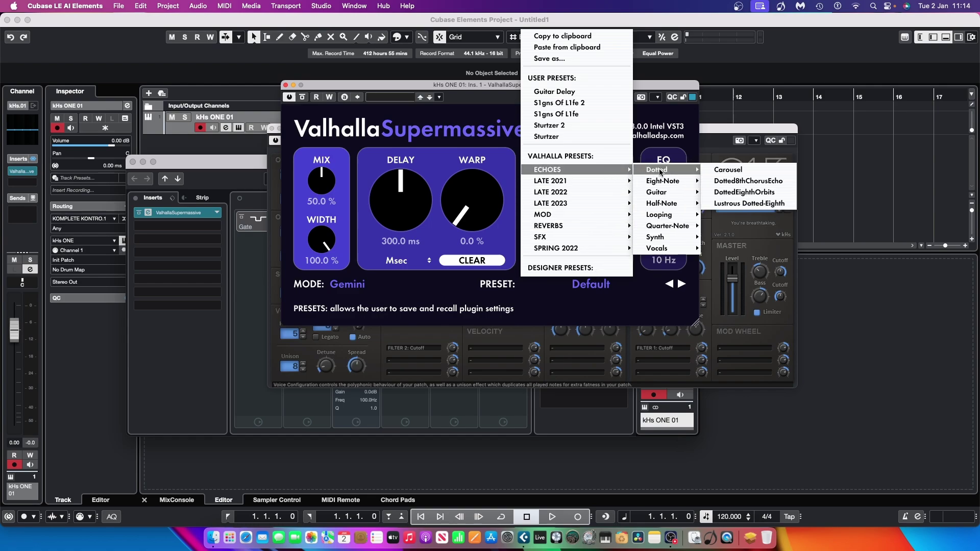
{"action": "left_click", "coordinate": [728, 183]}
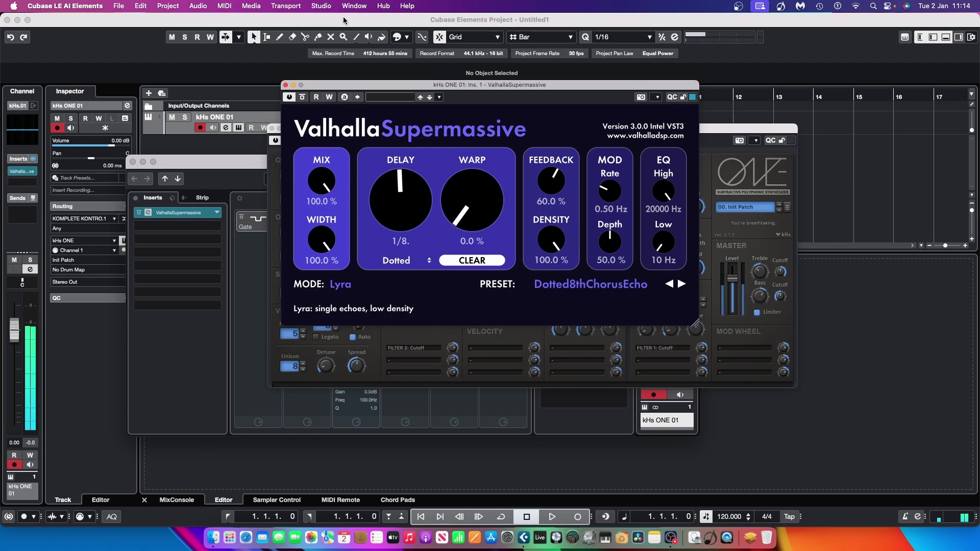
- Close the ValhallaSupermassive window, load Raum from the Reverb category in the second insert slot, and close its plug-in window
{"action": "left_click", "coordinate": [285, 85]}
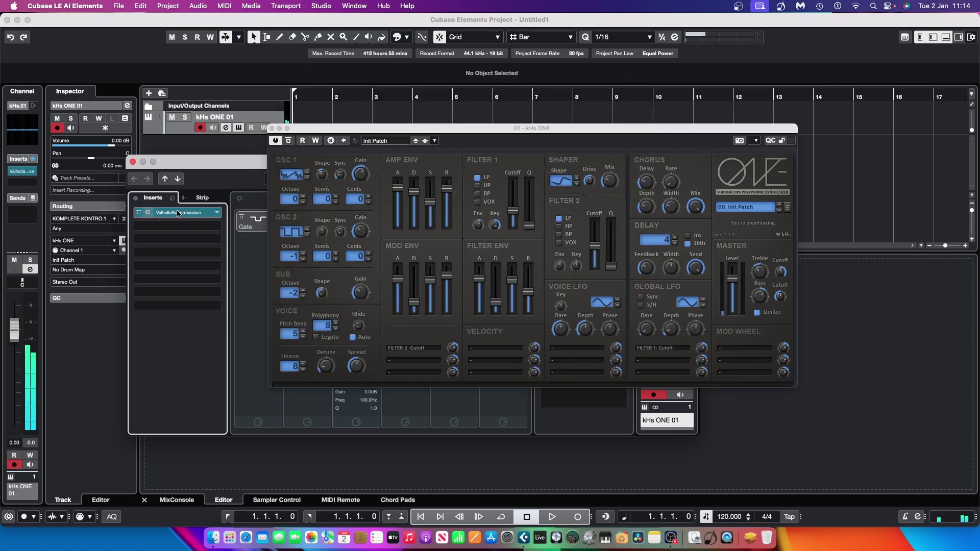
{"action": "left_click", "coordinate": [196, 226]}
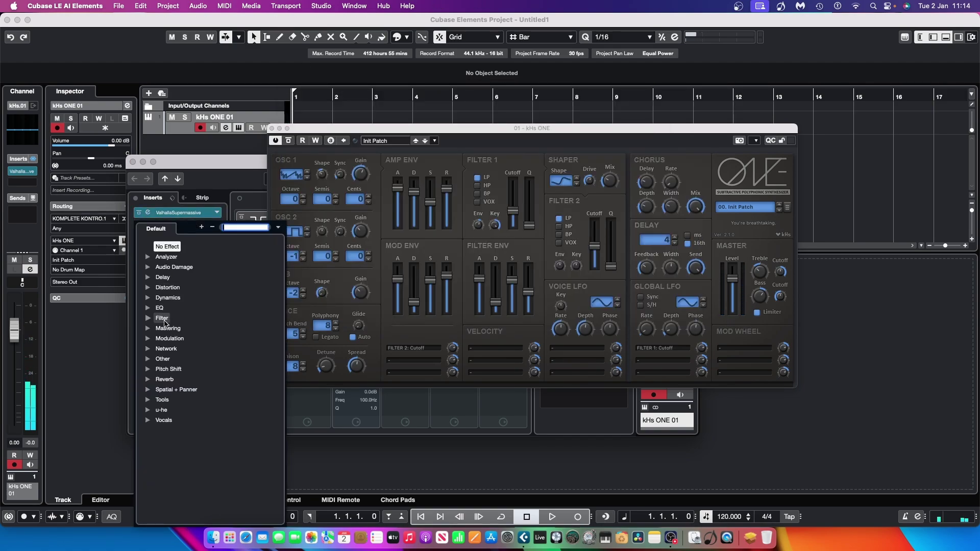
{"action": "left_click", "coordinate": [148, 380]}
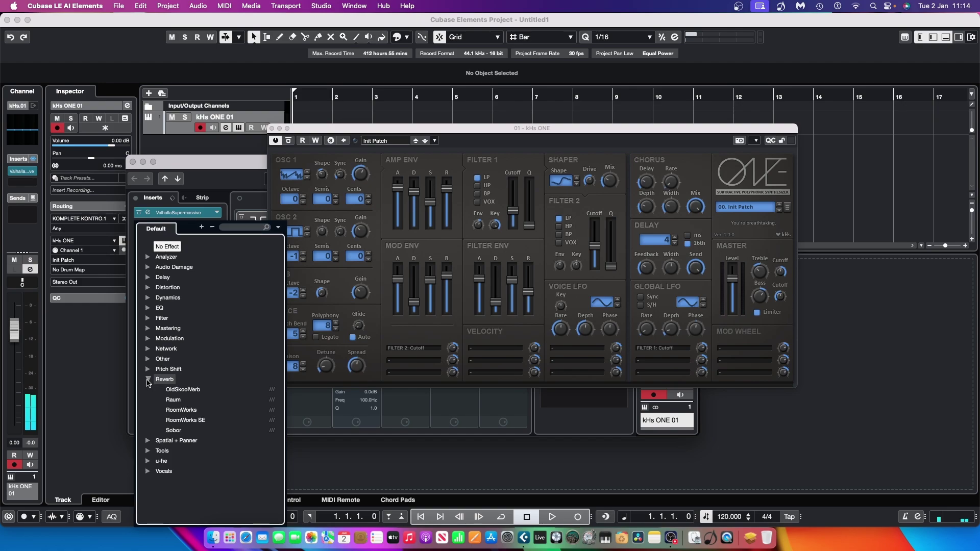
{"action": "left_click", "coordinate": [173, 400]}
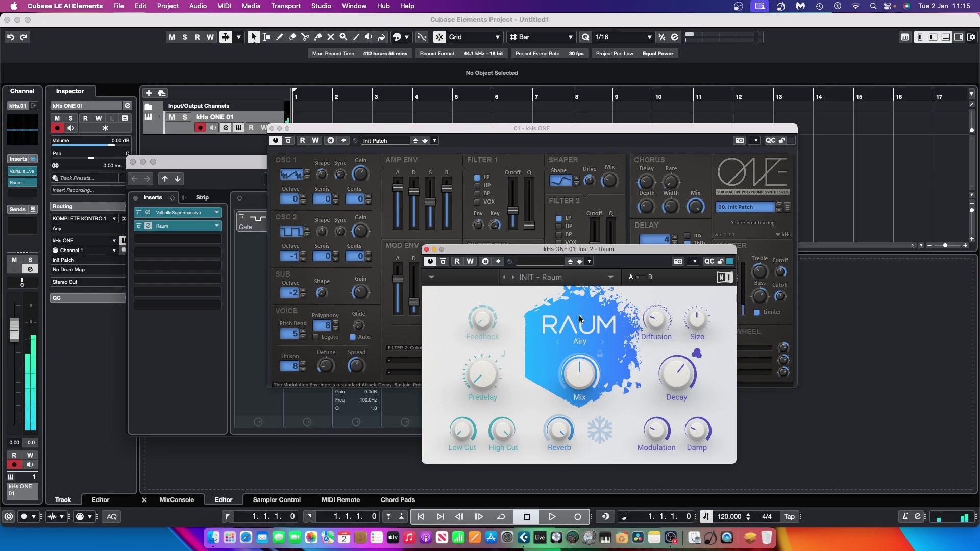
{"action": "left_click", "coordinate": [427, 250]}
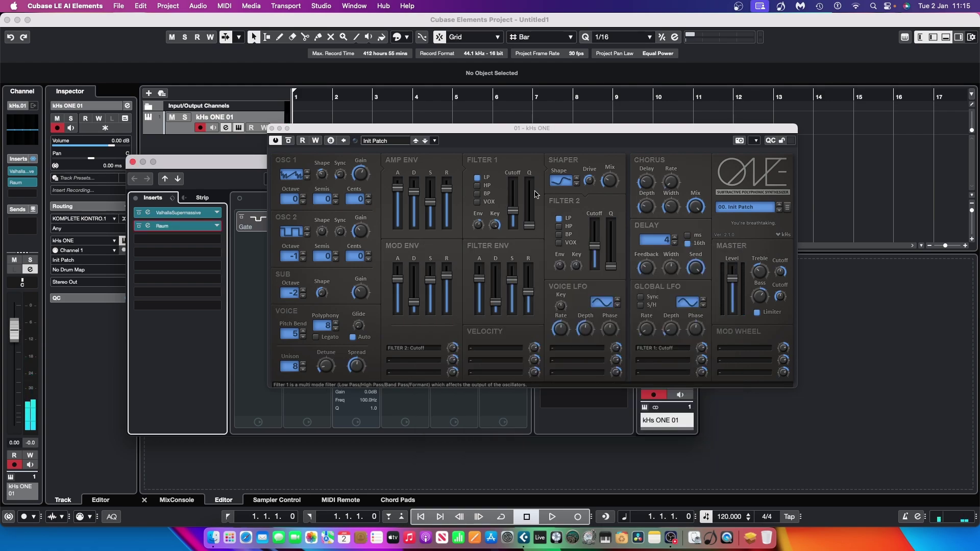
- Move the kHs ONE window higher over the project and open its bank and program options
{"action": "left_click_drag", "start_coordinate": [541, 132], "coordinate": [535, 80]}
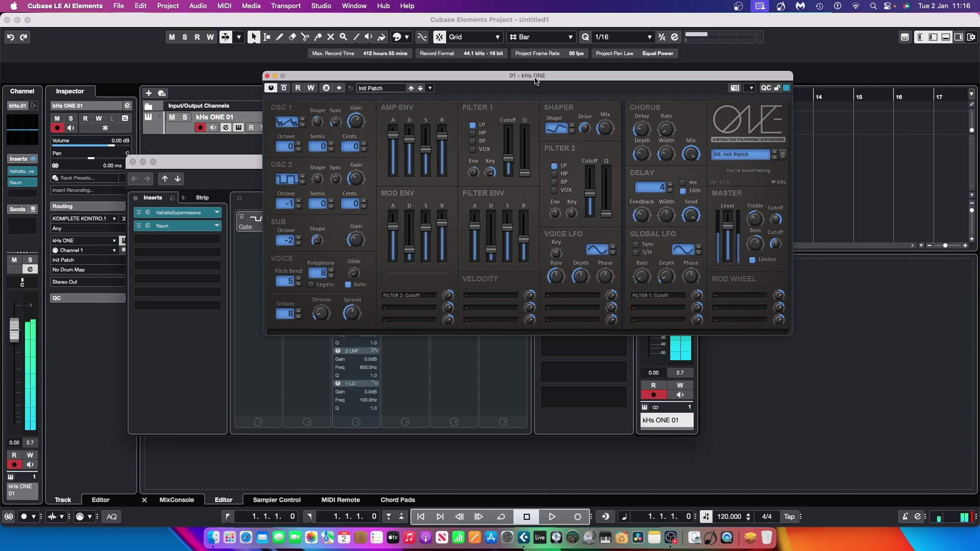
{"action": "left_click_drag", "start_coordinate": [535, 81], "coordinate": [531, 103]}
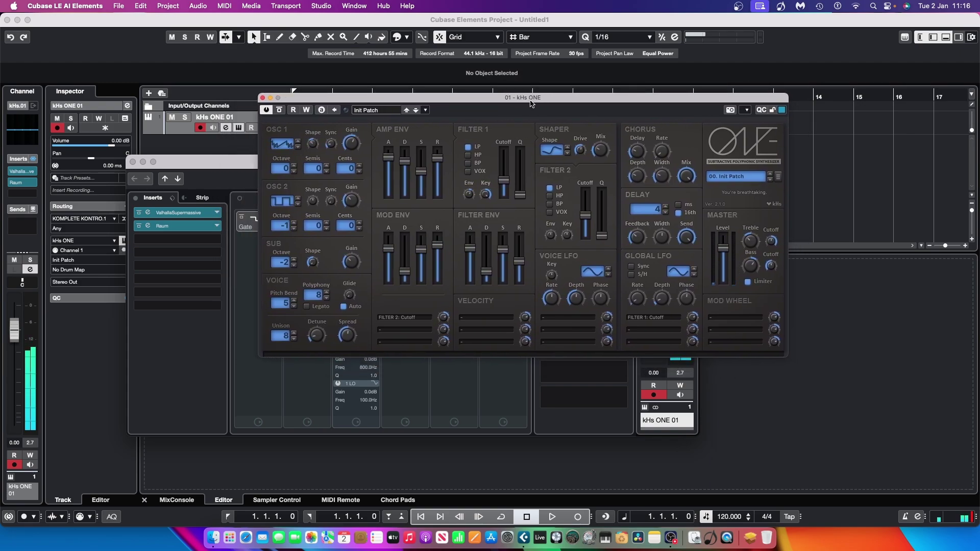
{"action": "left_click", "coordinate": [779, 179]}
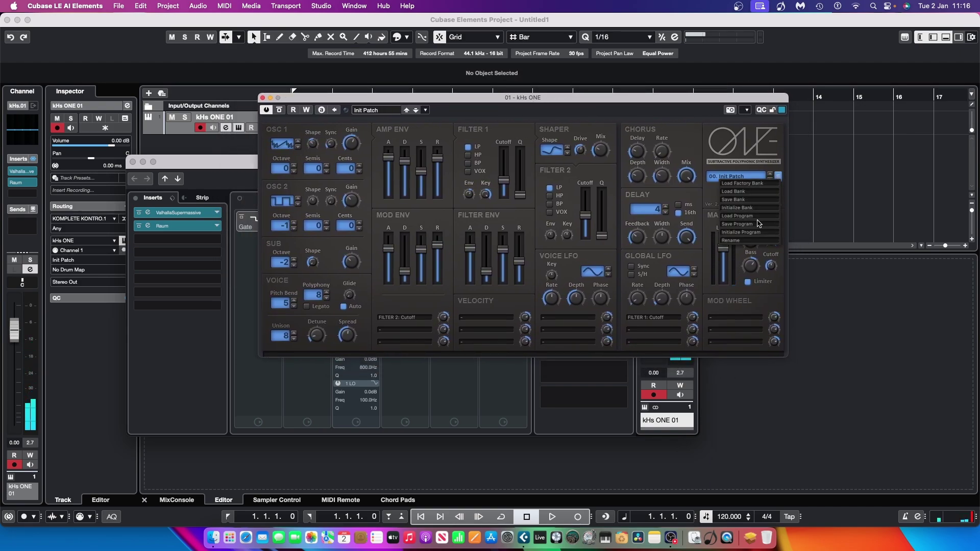